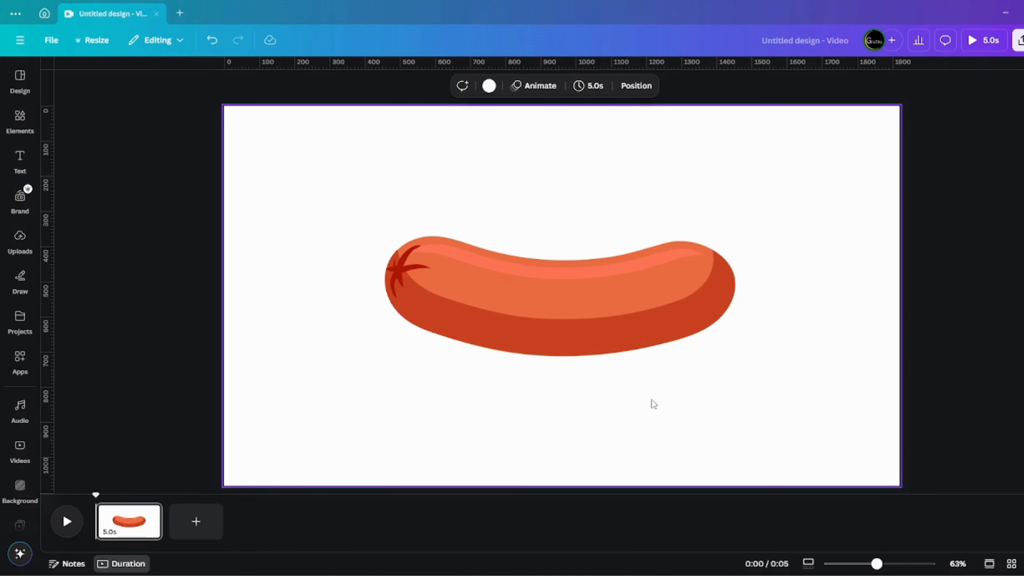
# Duplicate the sausage page and return to the first page
pyautogui.rightClick(129, 521)
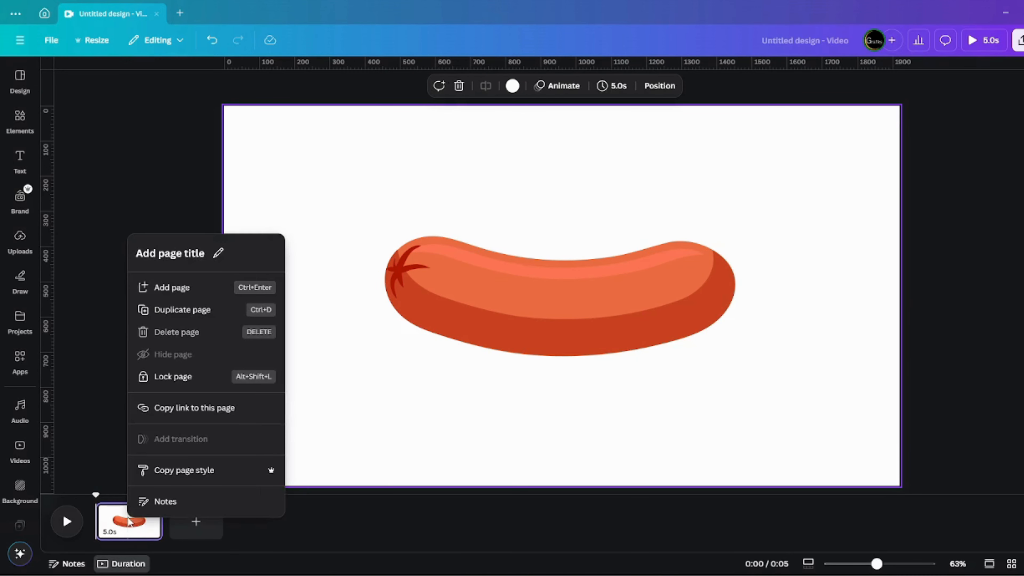
pyautogui.click(181, 316)
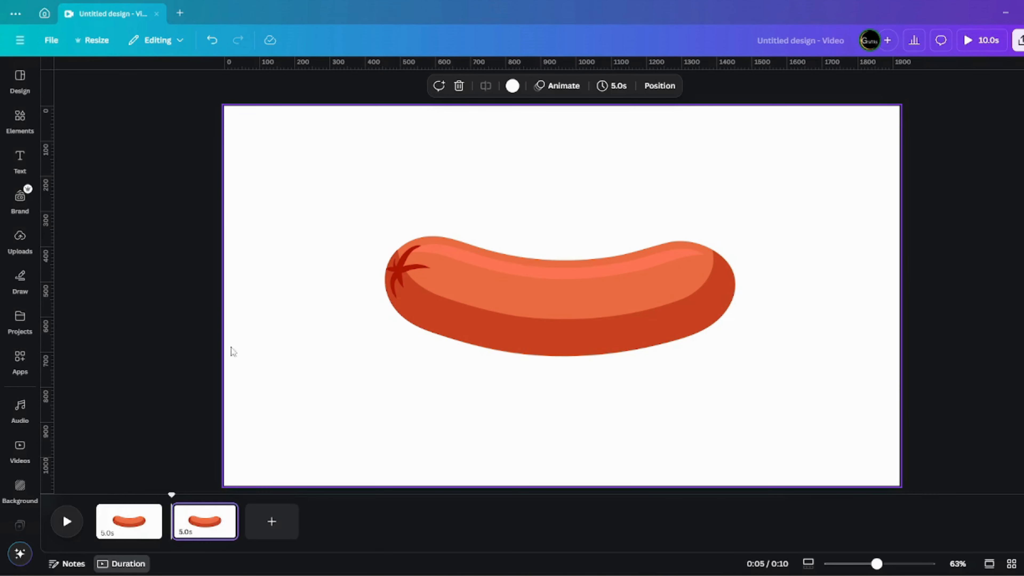
pyautogui.click(146, 524)
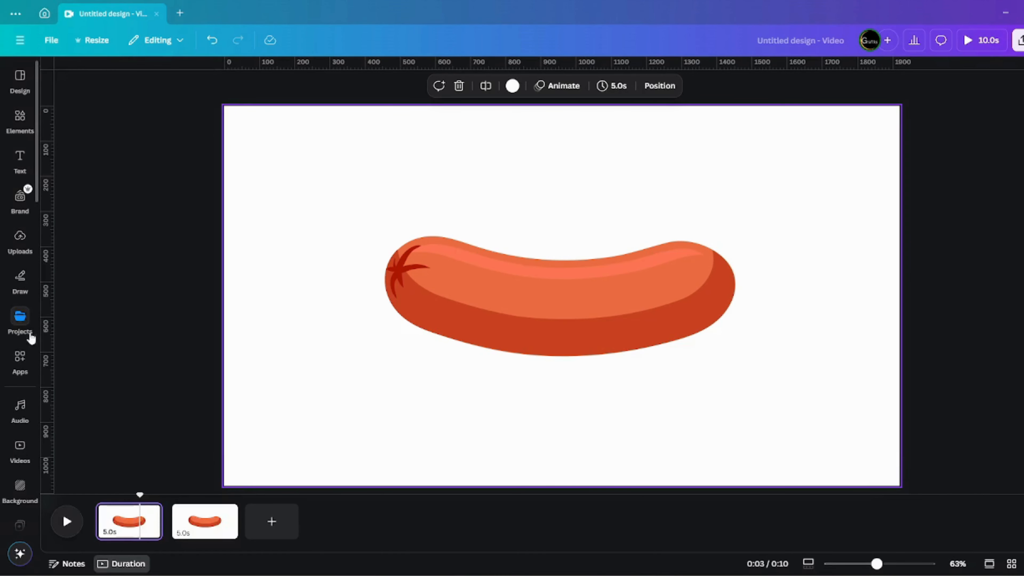
# Find and open the TypeCraft app, and replace its sample text with SAUSAGE
pyautogui.click(19, 361)
pyautogui.write('typ')
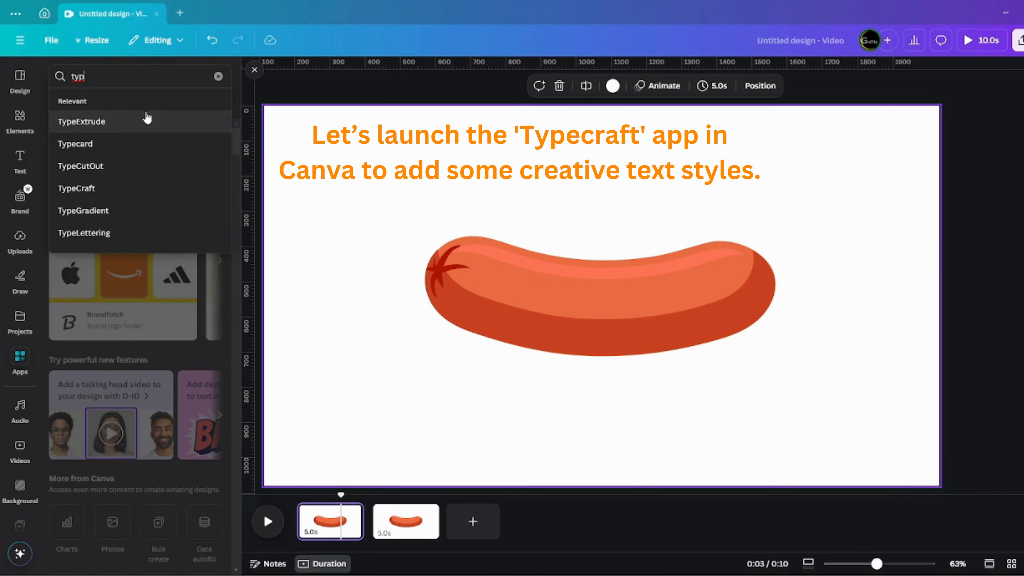
pyautogui.click(133, 188)
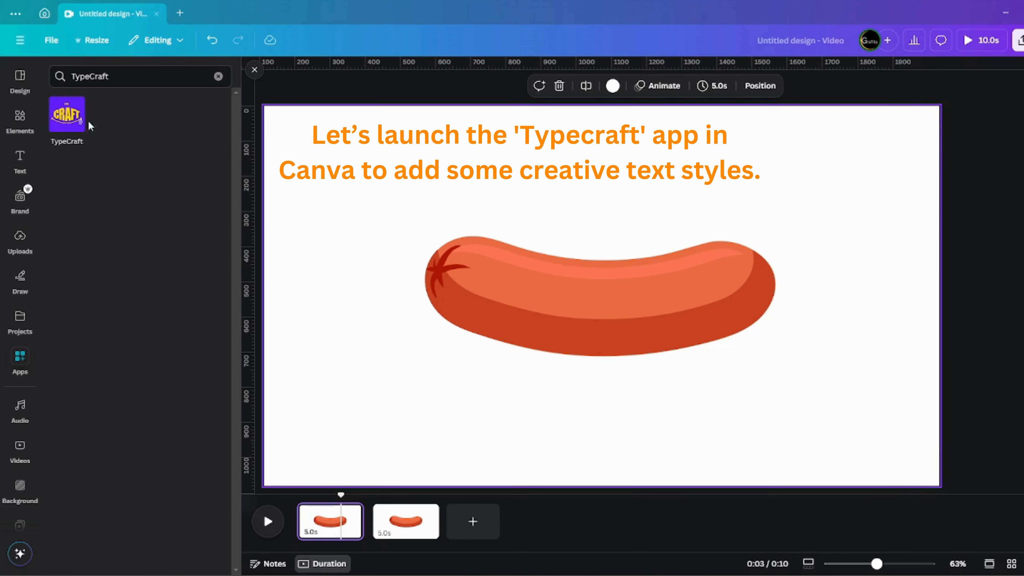
pyautogui.click(76, 116)
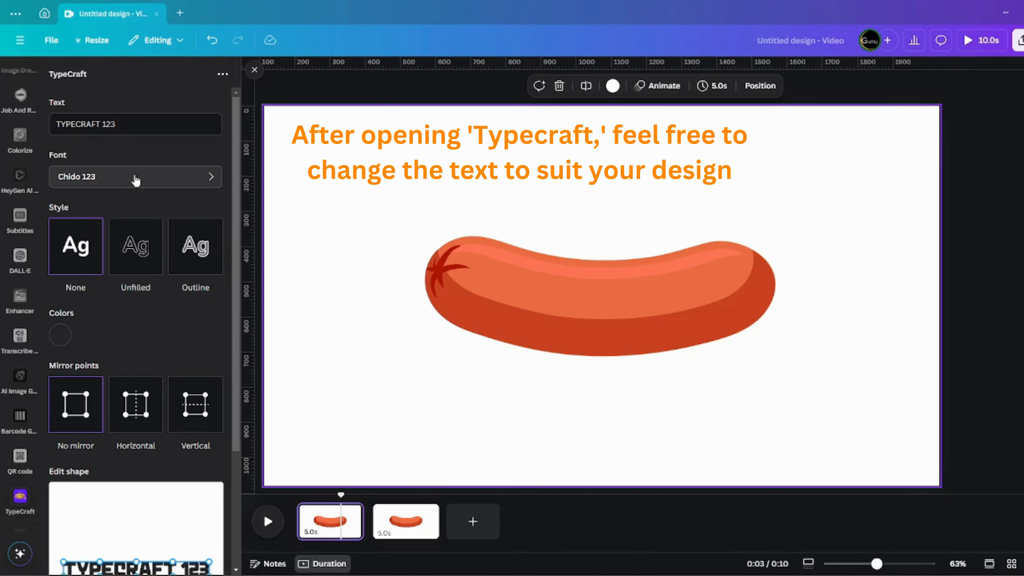
pyautogui.moveTo(119, 124); pyautogui.dragTo(36, 122)
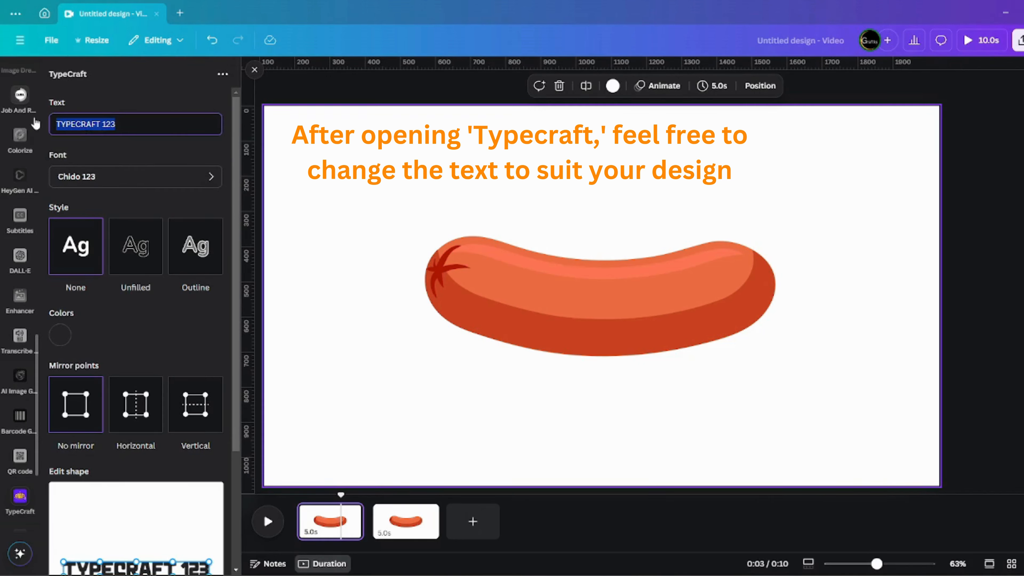
pyautogui.write('SAUSAGE')
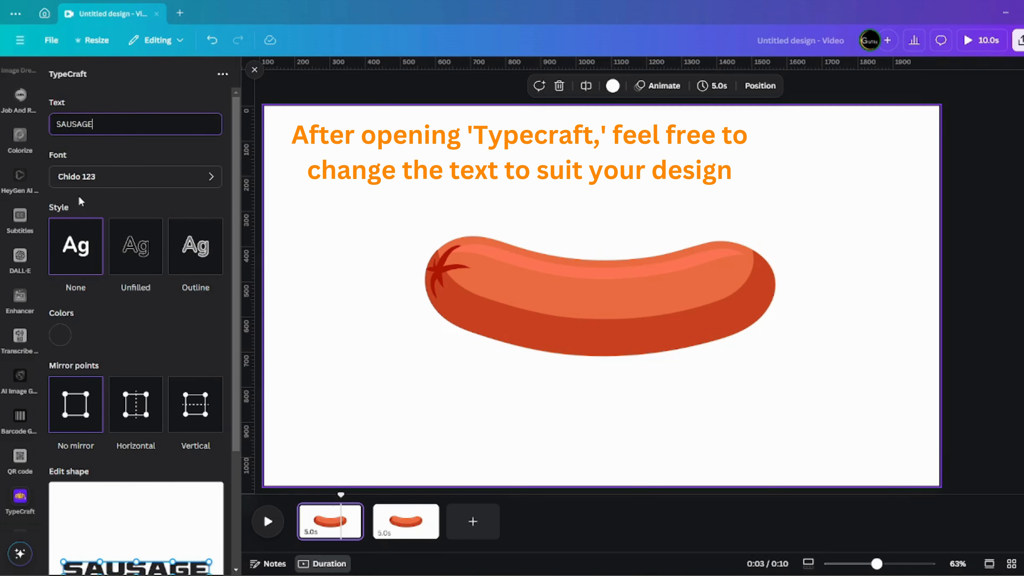
# Stretch the SAUSAGE text shape taller with vertical mirroring, and curve its middle slightly downward with horizontal mirroring
pyautogui.scroll(-3, 133, 282)
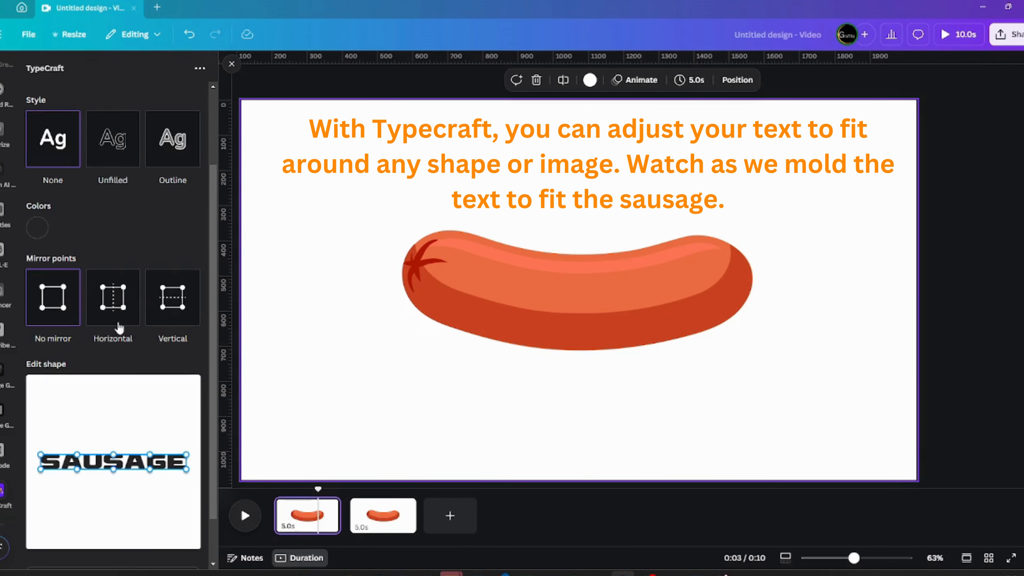
pyautogui.click(168, 310)
pyautogui.moveTo(113, 455); pyautogui.dragTo(114, 440)
pyautogui.moveTo(41, 455); pyautogui.dragTo(41, 442)
pyautogui.moveTo(186, 454); pyautogui.dragTo(186, 439)
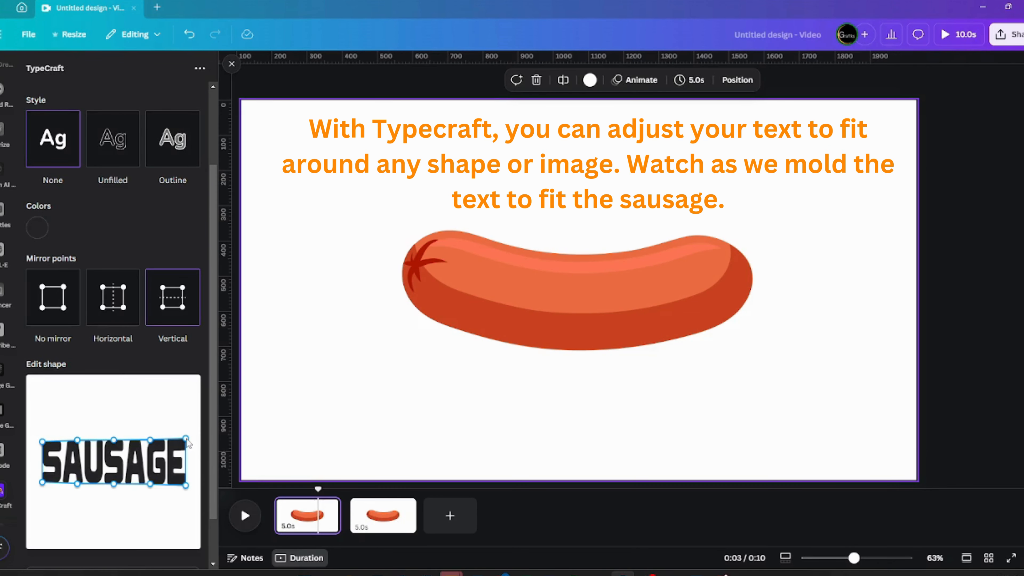
pyautogui.moveTo(42, 441); pyautogui.dragTo(43, 439)
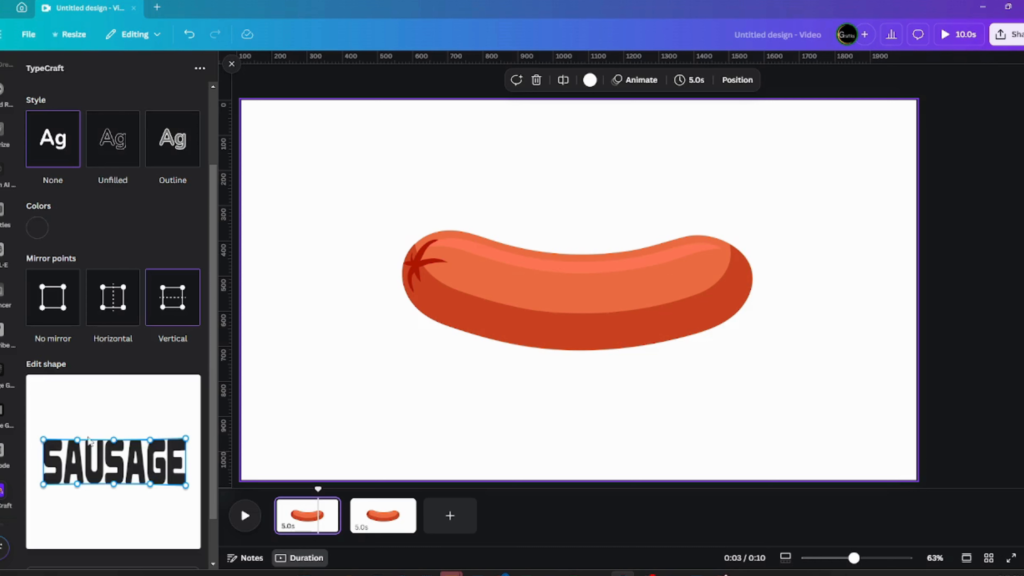
pyautogui.moveTo(113, 440); pyautogui.dragTo(115, 442)
pyautogui.click(121, 305)
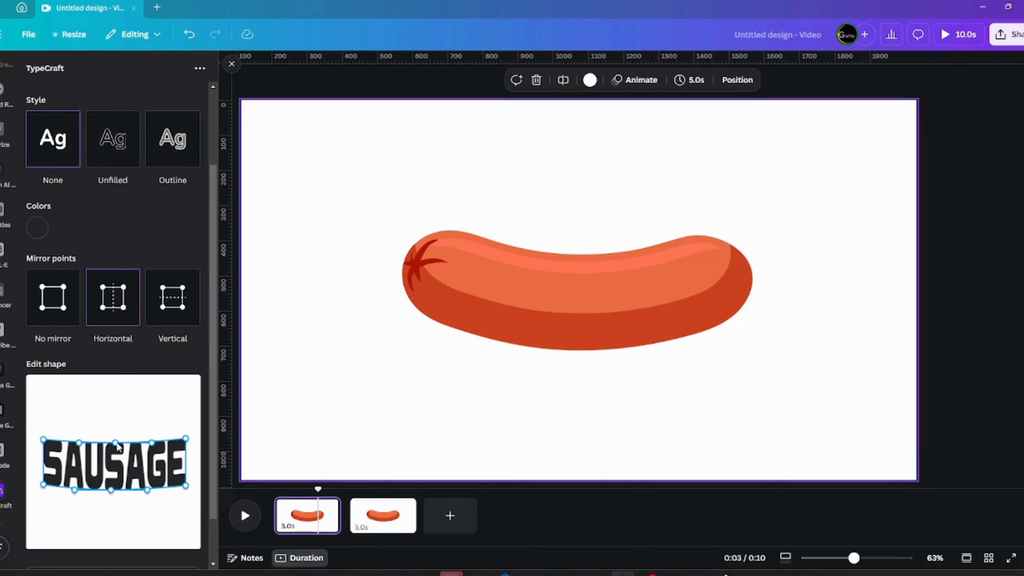
# Switch back to vertical mirroring and heighten the middle and both ends of the SAUSAGE shape further
pyautogui.click(169, 320)
pyautogui.moveTo(115, 442); pyautogui.dragTo(115, 429)
pyautogui.moveTo(185, 439); pyautogui.dragTo(185, 427)
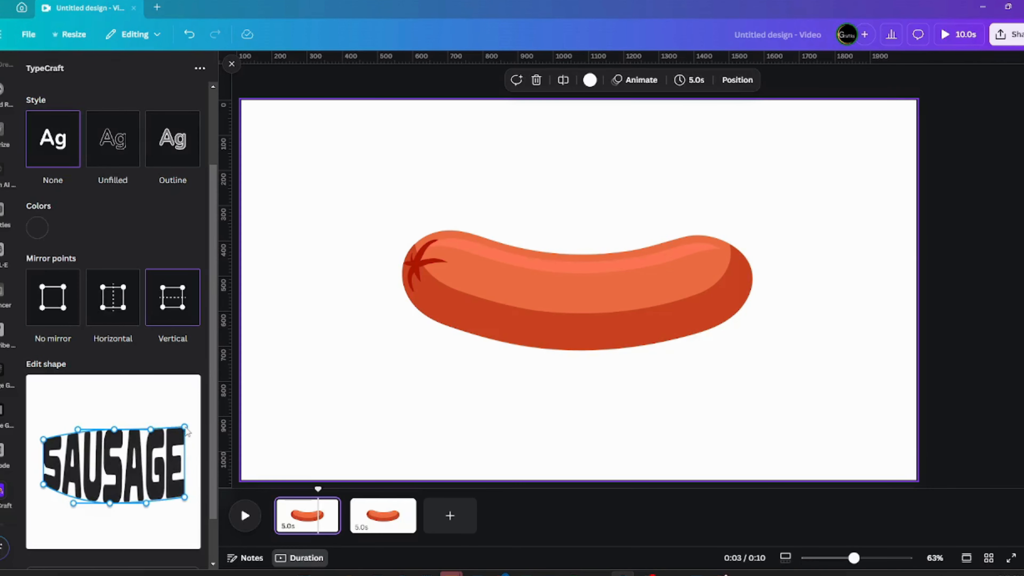
pyautogui.moveTo(44, 439); pyautogui.dragTo(44, 434)
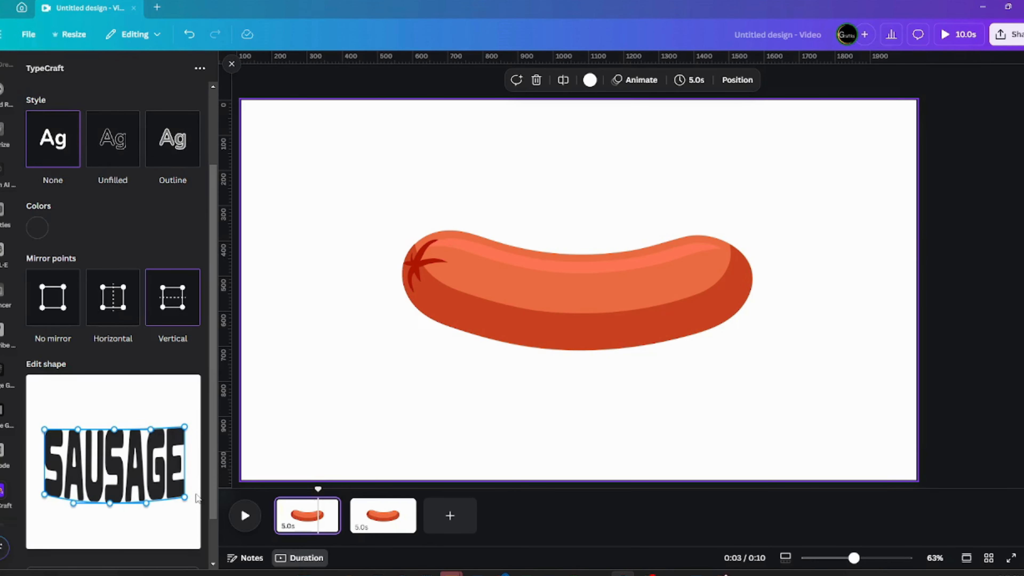
# Pull both ends of the SAUSAGE shape inward and bow its middle downward with horizontal mirroring
pyautogui.moveTo(184, 497); pyautogui.dragTo(174, 494)
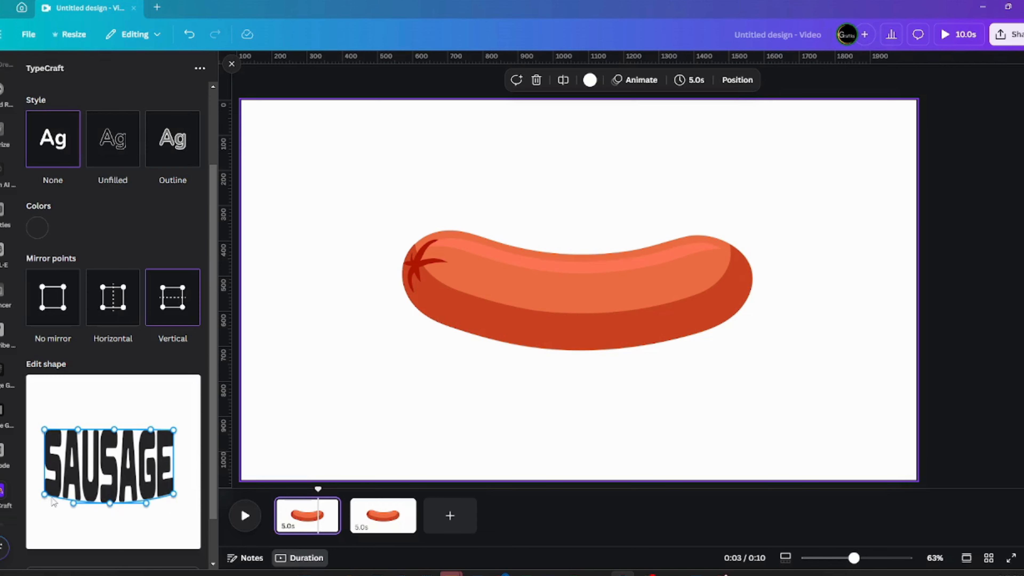
pyautogui.moveTo(44, 494); pyautogui.dragTo(56, 495)
pyautogui.click(121, 294)
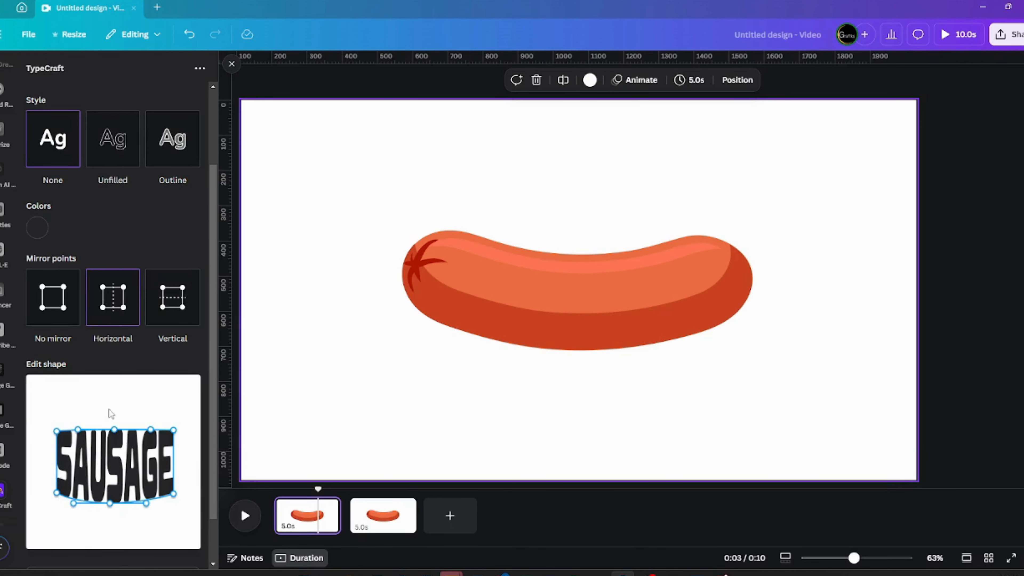
pyautogui.moveTo(115, 430); pyautogui.dragTo(114, 441)
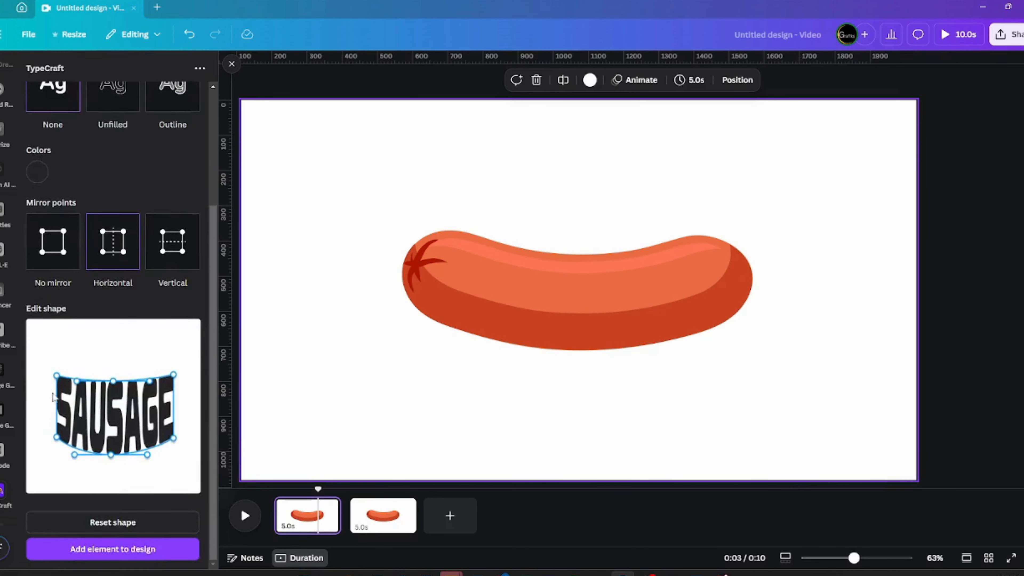
# Set the TypeCraft text colour to white (#FFFFFF) and add the warped SAUSAGE text to the second page
pyautogui.scroll(4, 60, 363)
pyautogui.click(37, 329)
pyautogui.scroll(-5, 113, 404)
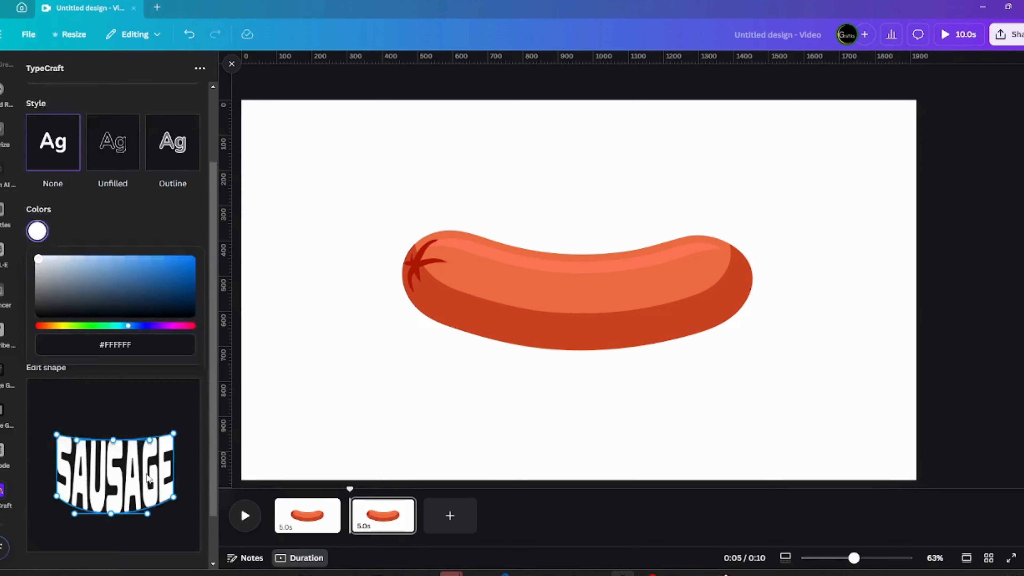
pyautogui.click(113, 549)
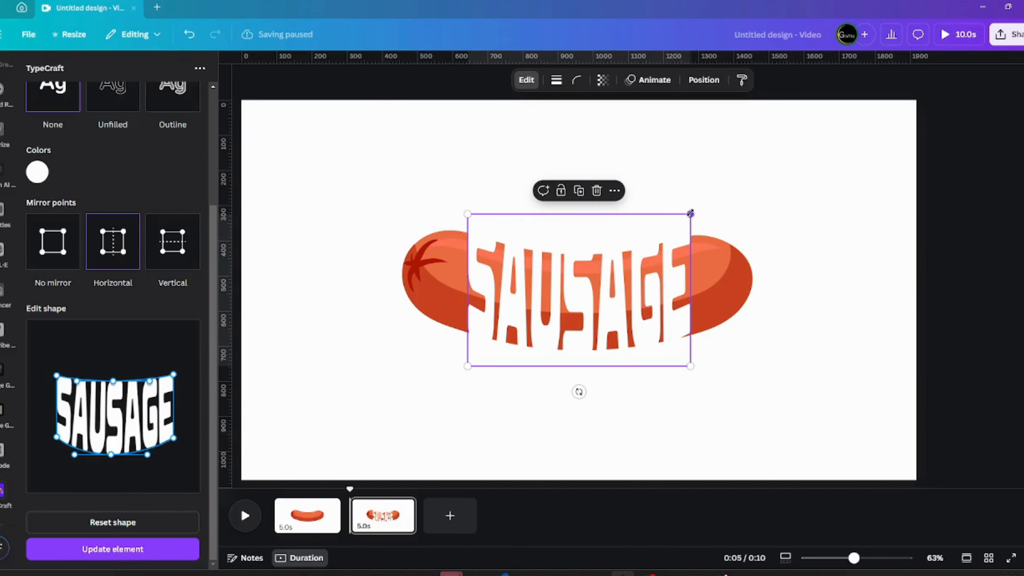
# Shrink the white SAUSAGE text to about 591 × 404 and centre it over the sausage
pyautogui.moveTo(690, 214); pyautogui.dragTo(681, 220)
pyautogui.moveTo(644, 269); pyautogui.dragTo(648, 271)
pyautogui.moveTo(647, 270); pyautogui.dragTo(648, 271)
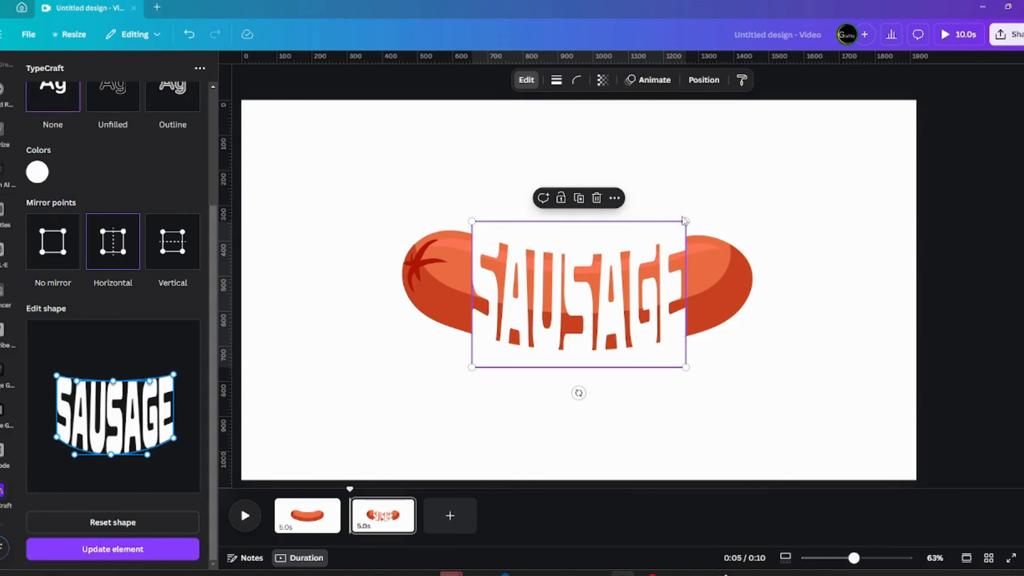
pyautogui.moveTo(686, 222)
pyautogui.mouseDown()
pyautogui.moveTo(670, 229)
pyautogui.moveTo(683, 224)
pyautogui.mouseUp()
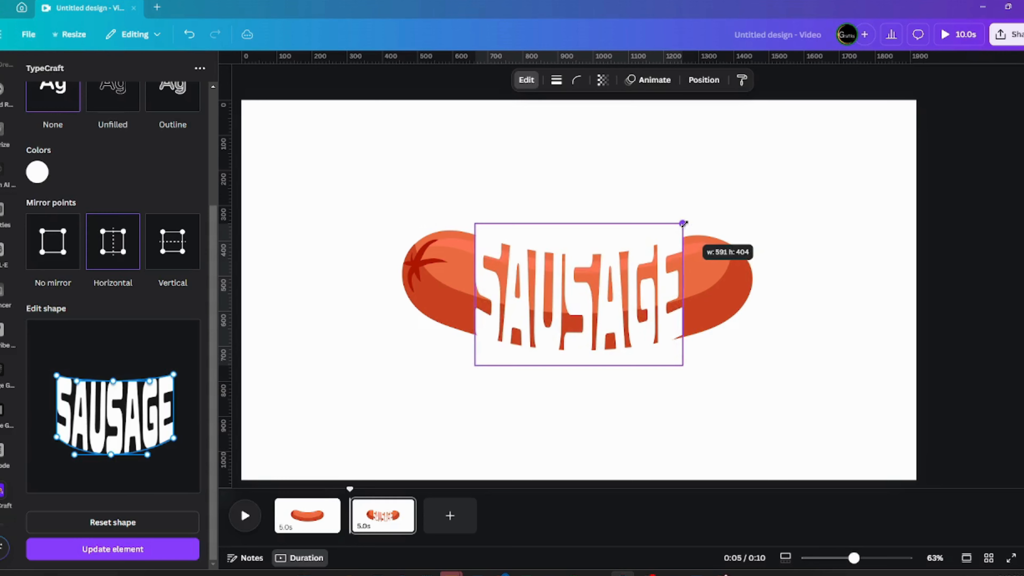
pyautogui.click(749, 184)
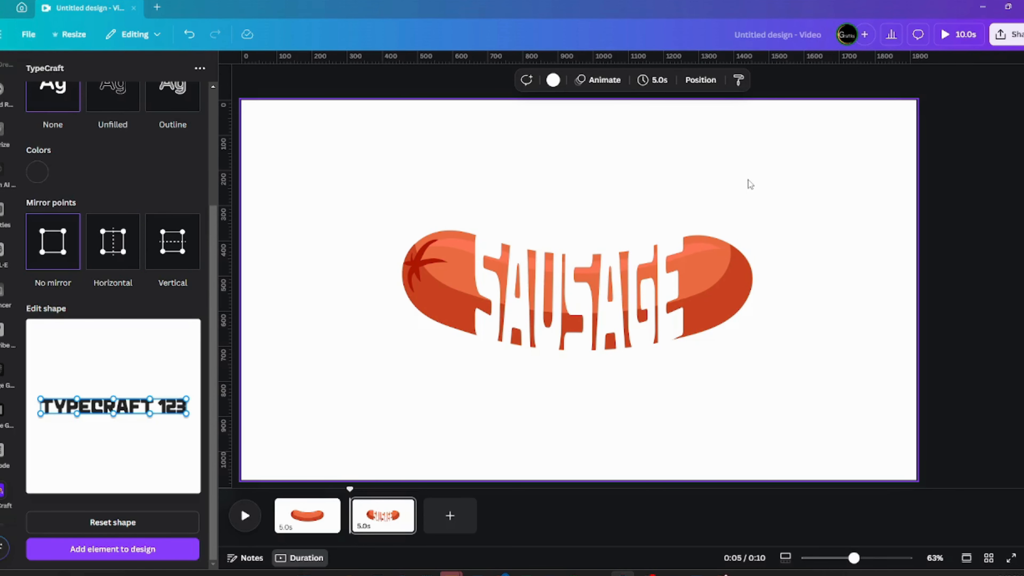
# Add a red rectangle enlarged to cover the sausage and text, and move it one layer down beneath the SAUSAGE text
pyautogui.press('r')
pyautogui.moveTo(741, 190); pyautogui.dragTo(809, 167)
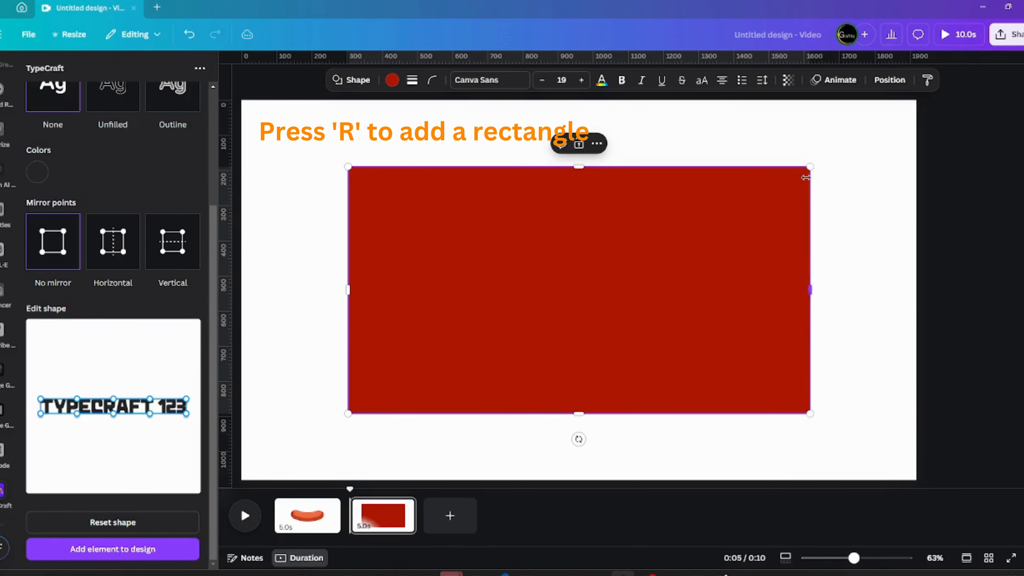
pyautogui.click(889, 79)
pyautogui.click(169, 98)
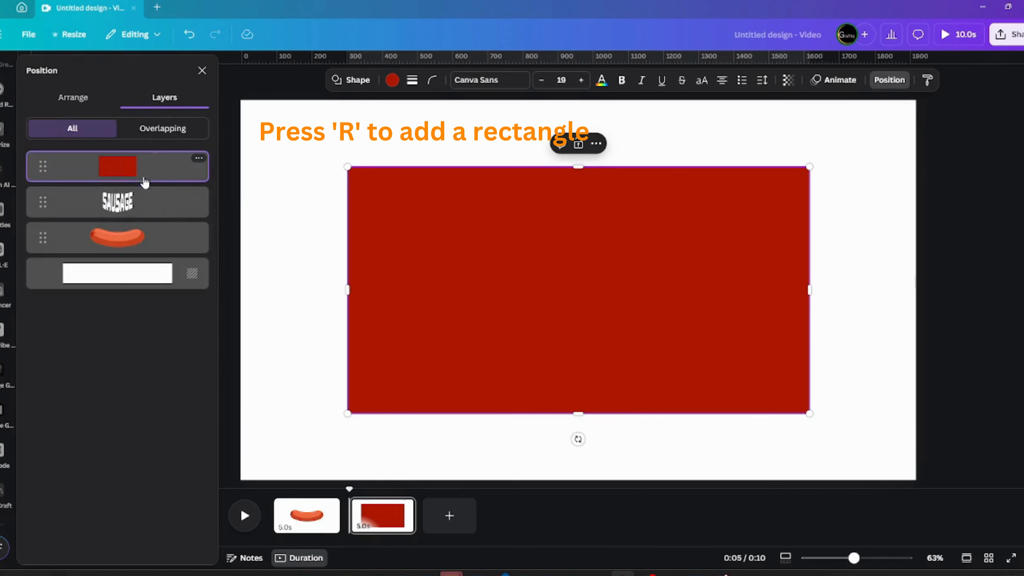
pyautogui.moveTo(145, 182); pyautogui.dragTo(145, 218)
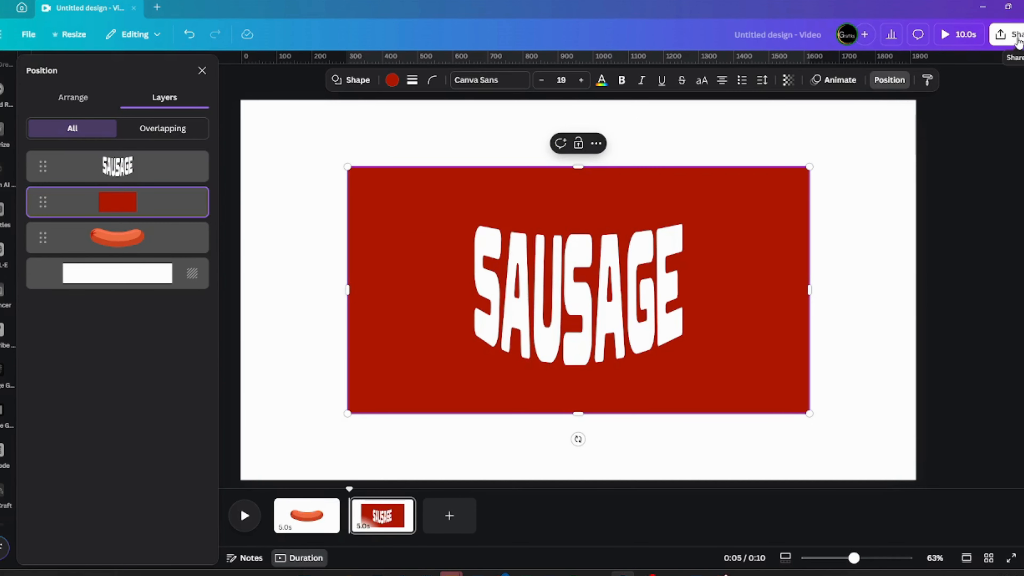
pyautogui.click(885, 184)
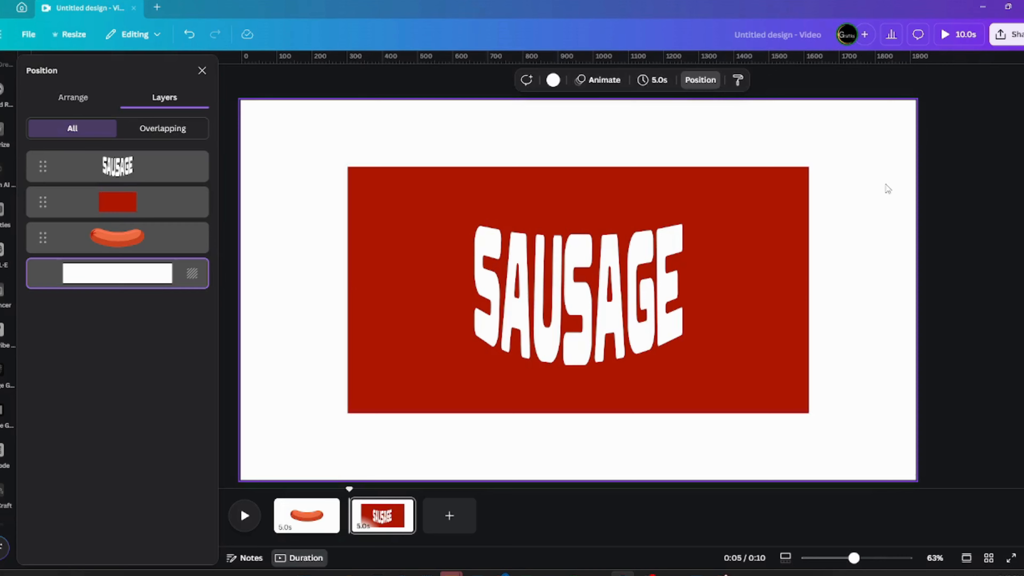
# Set the design download to PNG with only page 2 selected
pyautogui.click(1005, 35)
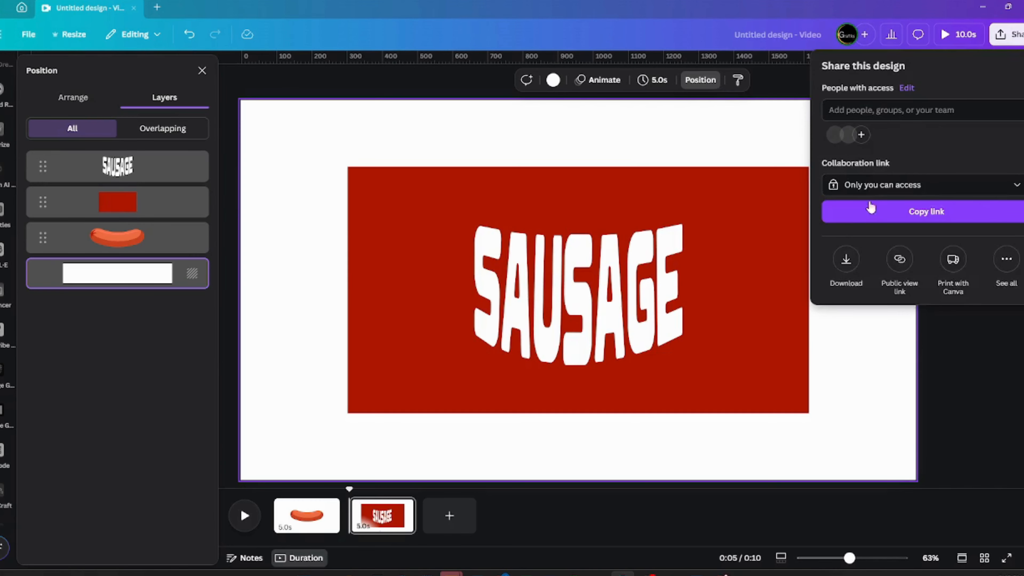
pyautogui.click(848, 258)
pyautogui.click(931, 114)
pyautogui.click(884, 172)
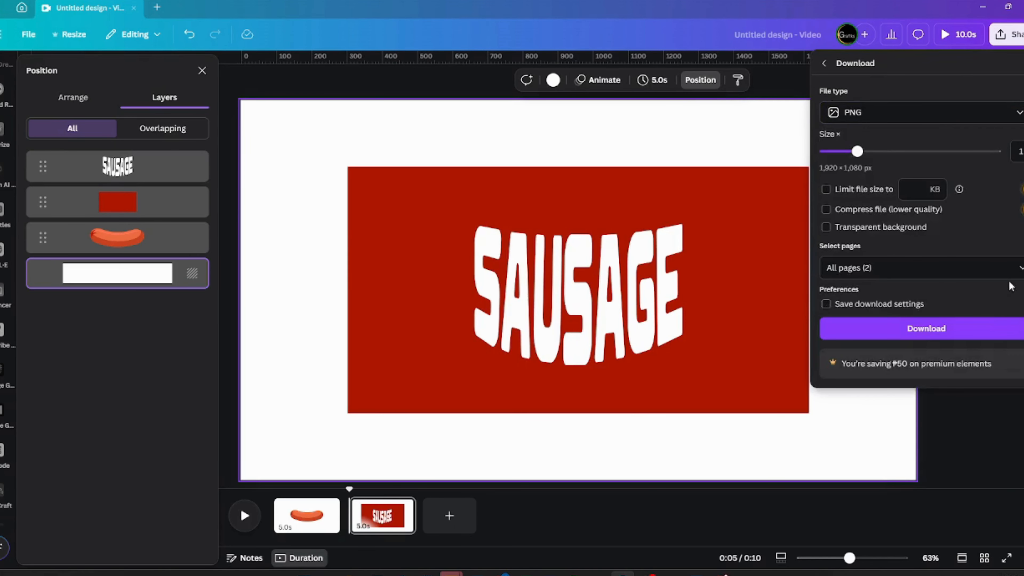
pyautogui.click(1000, 268)
pyautogui.click(1020, 332)
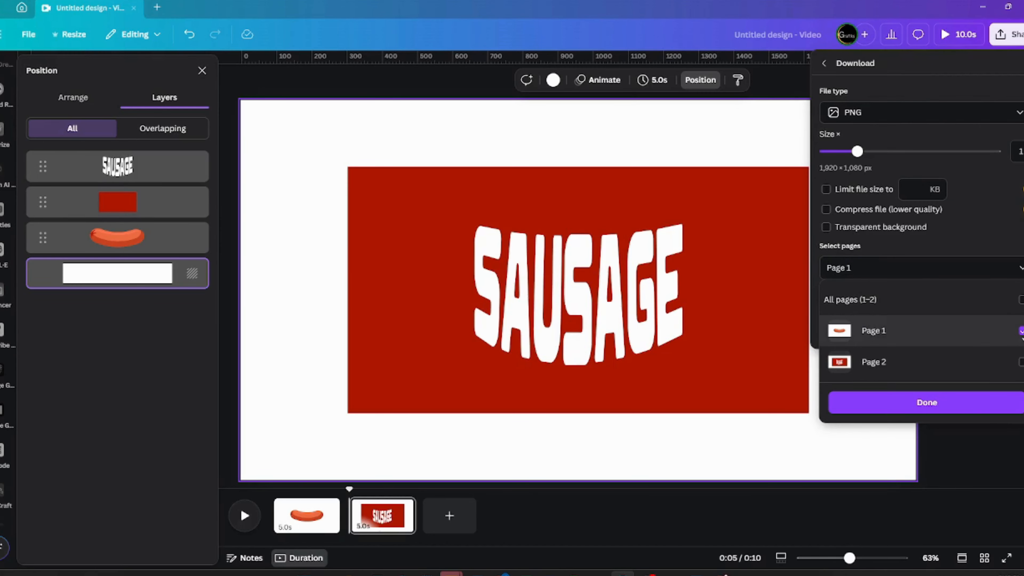
pyautogui.click(1020, 331)
pyautogui.click(1021, 362)
pyautogui.click(962, 402)
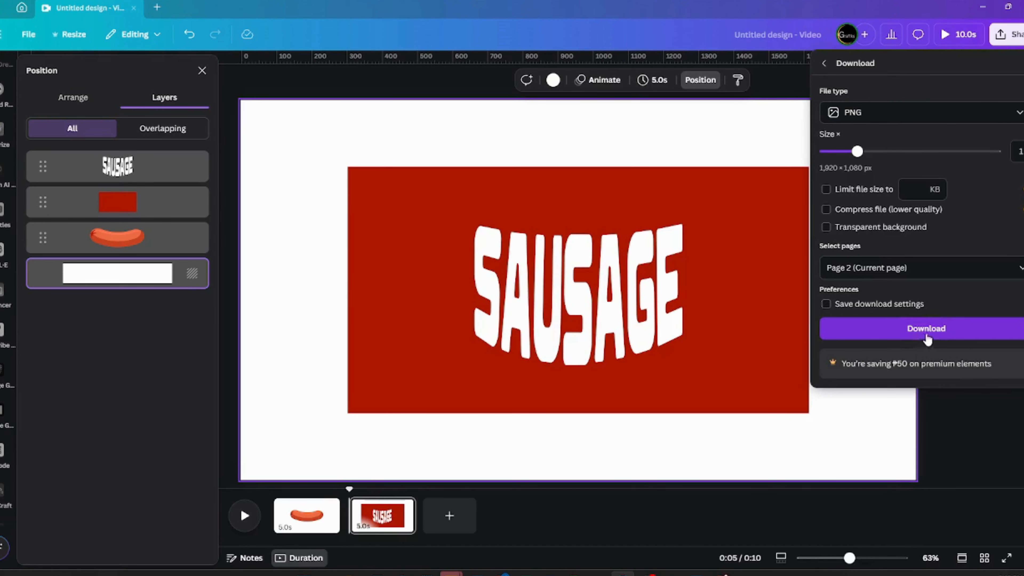
# Download the page and save the PNG as SAUSAGE1 in New folder (2)
pyautogui.click(926, 329)
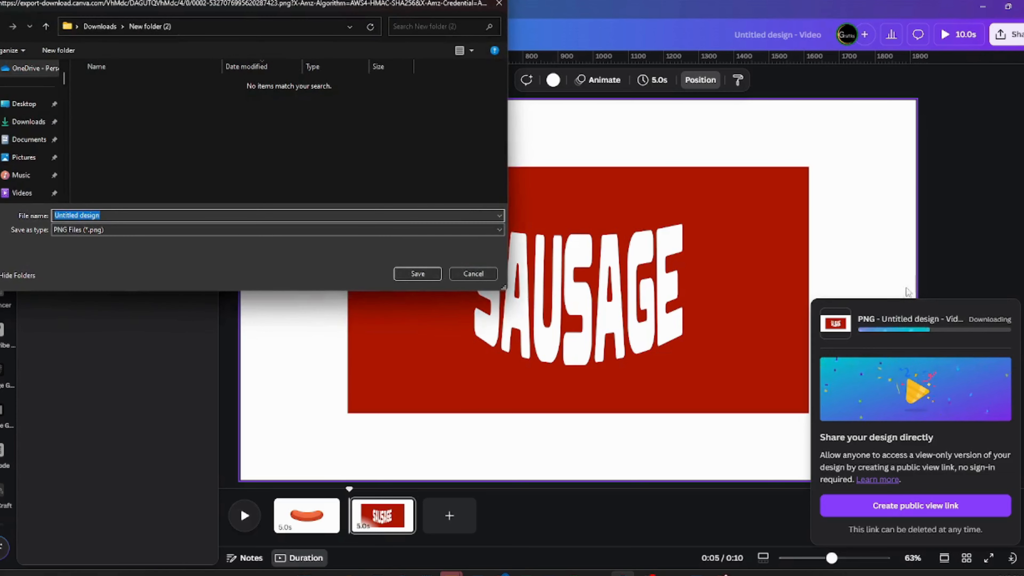
pyautogui.write('SAUSAGE1')
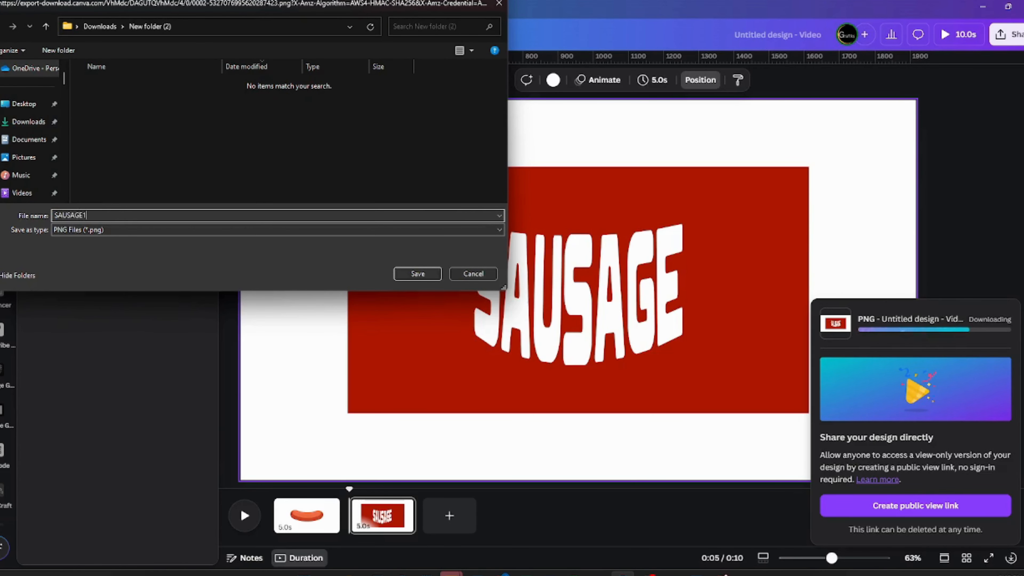
pyautogui.press('Return')
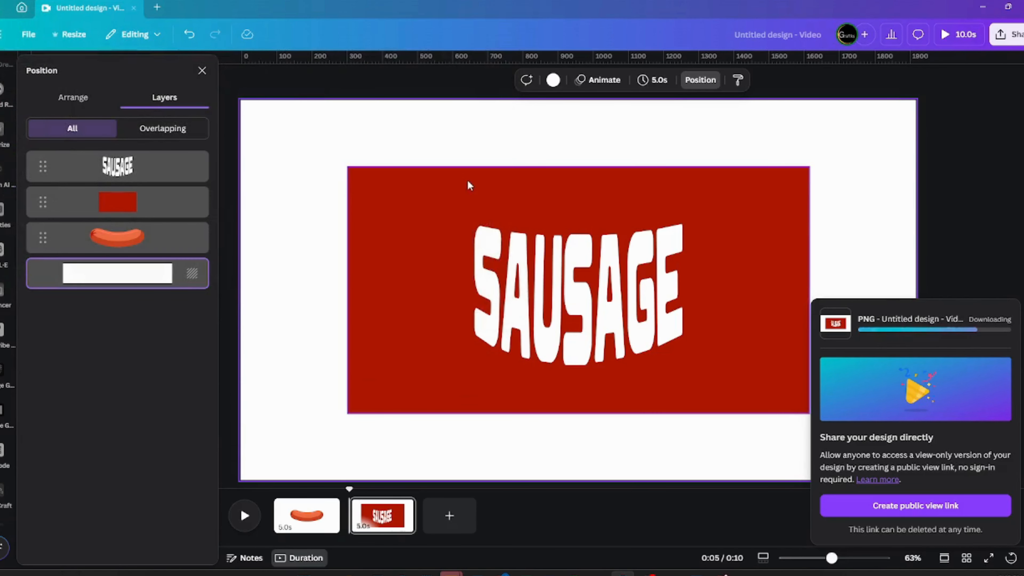
# Show the downloaded file in File Explorer and place the SAUSAGE1 image onto the first page of the Canva design
pyautogui.click(891, 331)
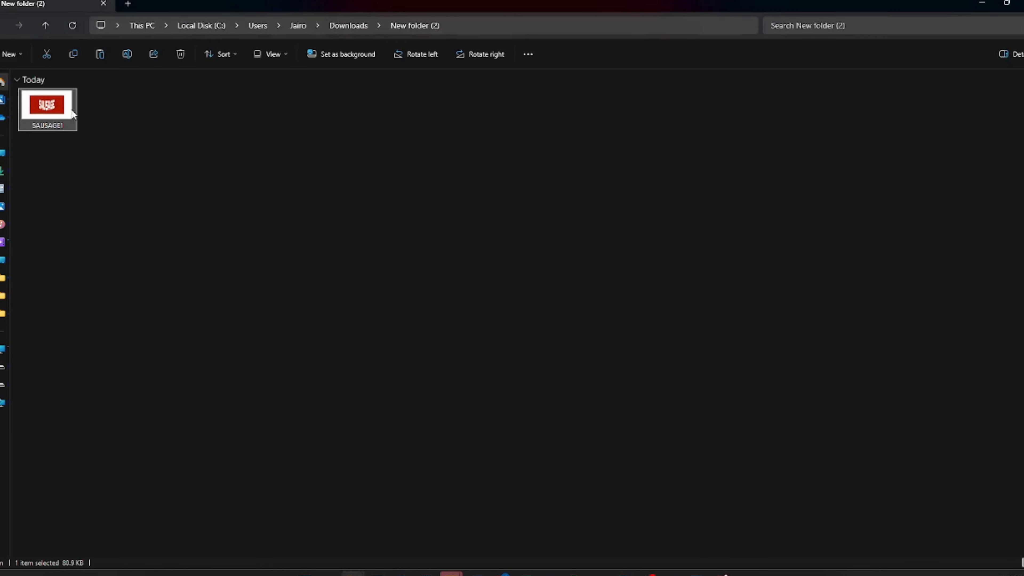
pyautogui.moveTo(73, 115); pyautogui.dragTo(317, 522)
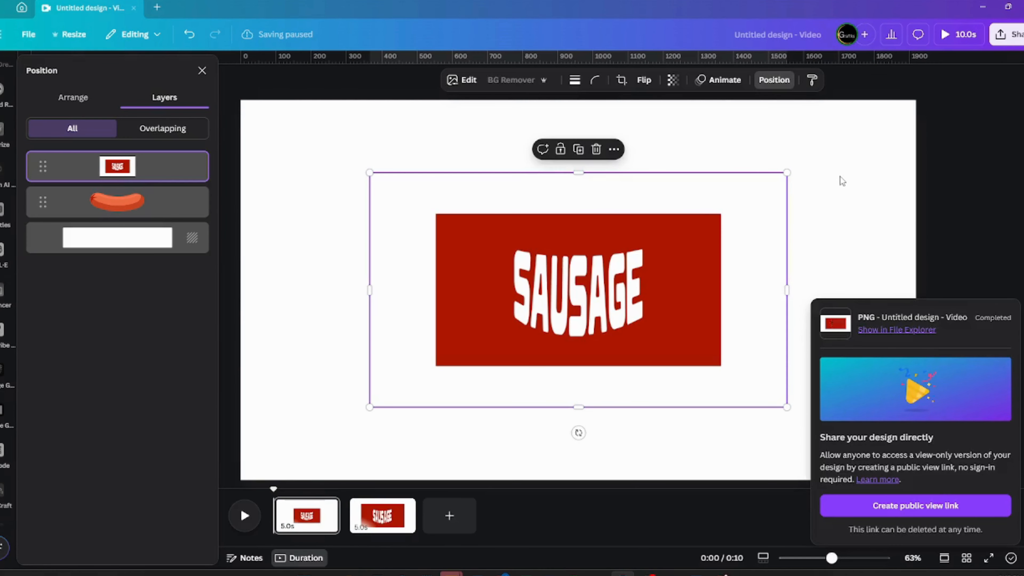
# Remove the background from the SAUSAGE1 image on the first page and close the layer list
pyautogui.click(840, 177)
pyautogui.click(641, 288)
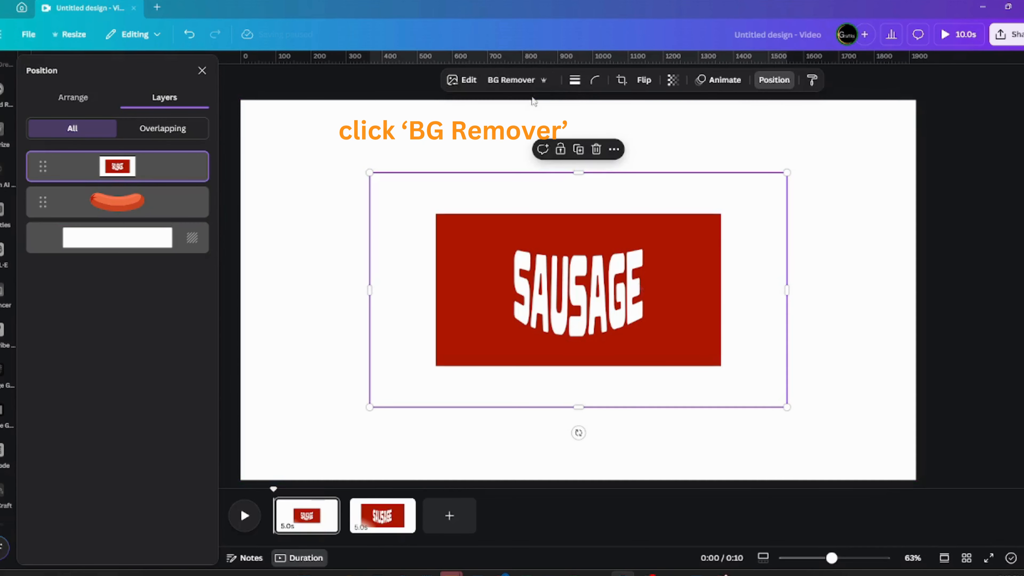
pyautogui.click(522, 81)
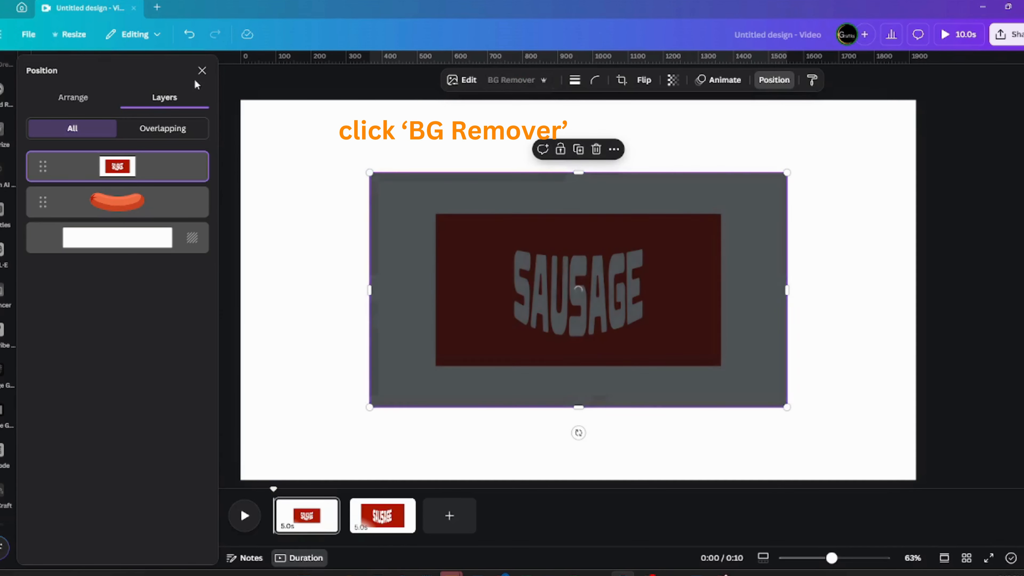
pyautogui.click(201, 70)
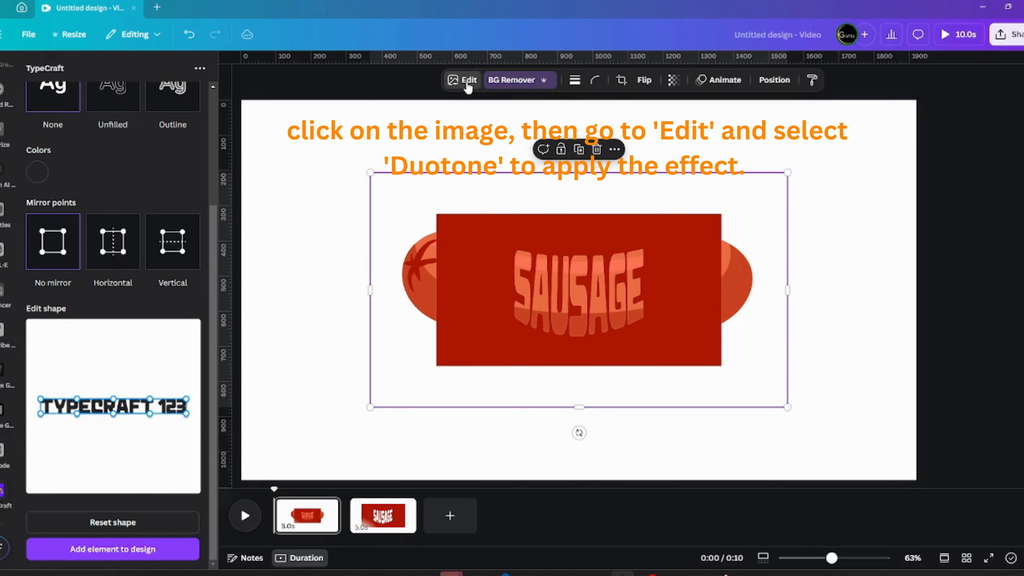
# Apply a duotone effect to the SAUSAGE1 image and set its colours so the red area turns white
pyautogui.click(467, 87)
pyautogui.click(110, 370)
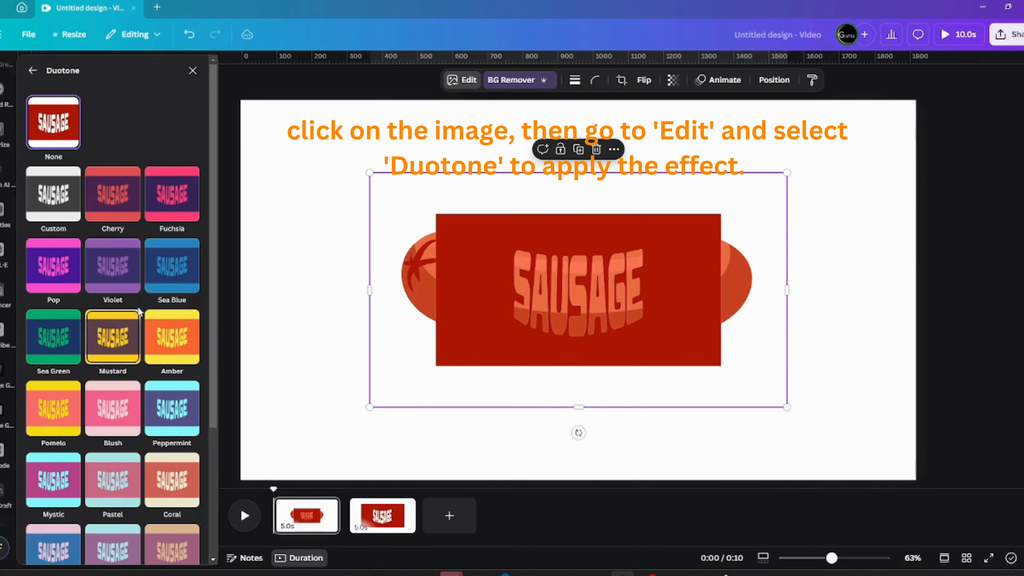
pyautogui.click(109, 194)
pyautogui.click(190, 251)
pyautogui.click(149, 281)
pyautogui.click(191, 280)
pyautogui.moveTo(201, 312); pyautogui.dragTo(129, 268)
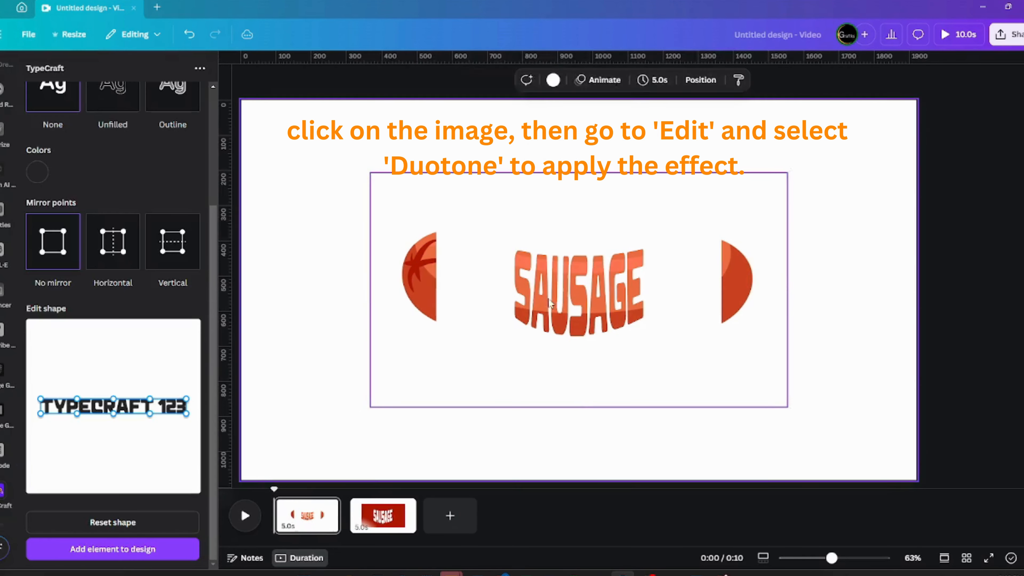
# Crop the white mask image closely around the SAUSAGE lettering and enlarge it to fit the sausage's height
pyautogui.click(370, 294)
pyautogui.moveTo(369, 290); pyautogui.dragTo(514, 295)
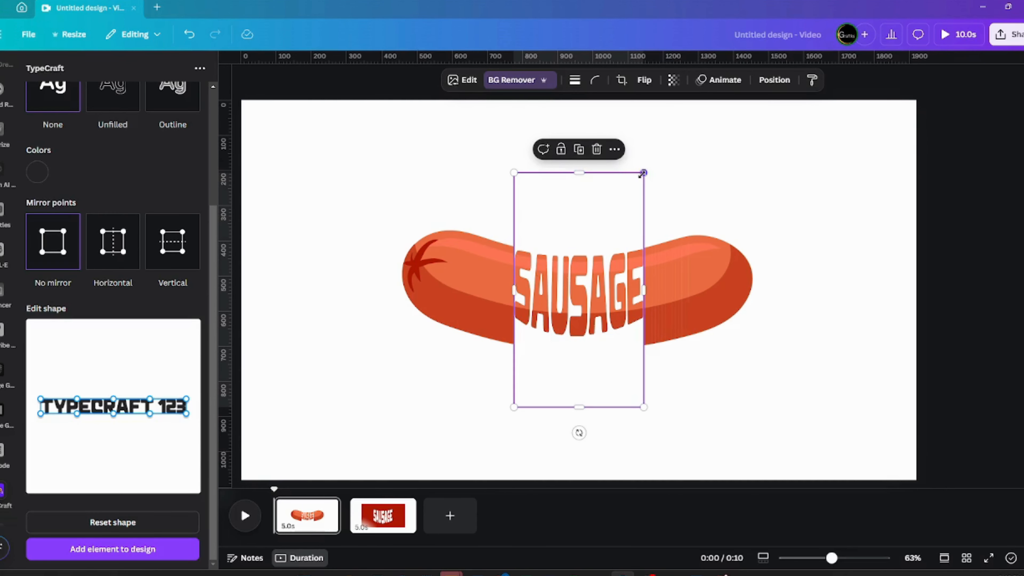
pyautogui.moveTo(578, 173); pyautogui.dragTo(578, 229)
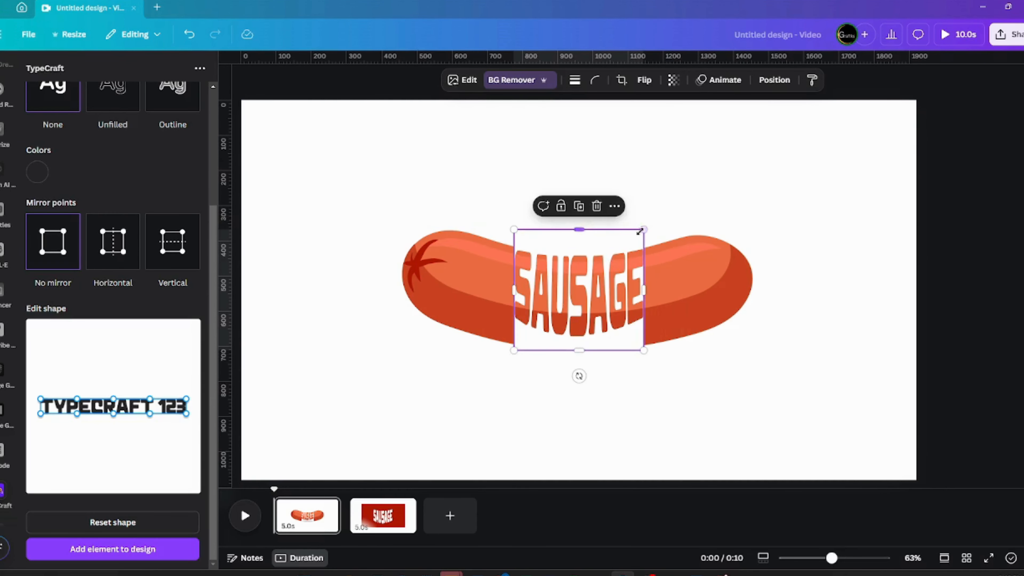
pyautogui.moveTo(644, 229); pyautogui.dragTo(681, 196)
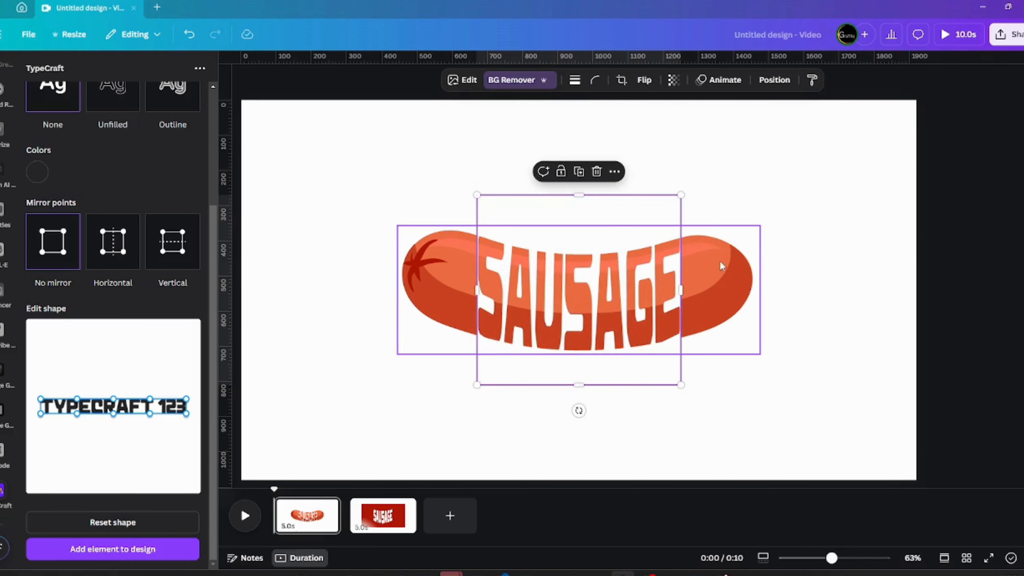
# Trim both side edges of the lettering mask slightly so it blends into the sausage at the S and E
pyautogui.scroll(3, 886, 251)
pyautogui.moveTo(528, 302); pyautogui.dragTo(531, 302)
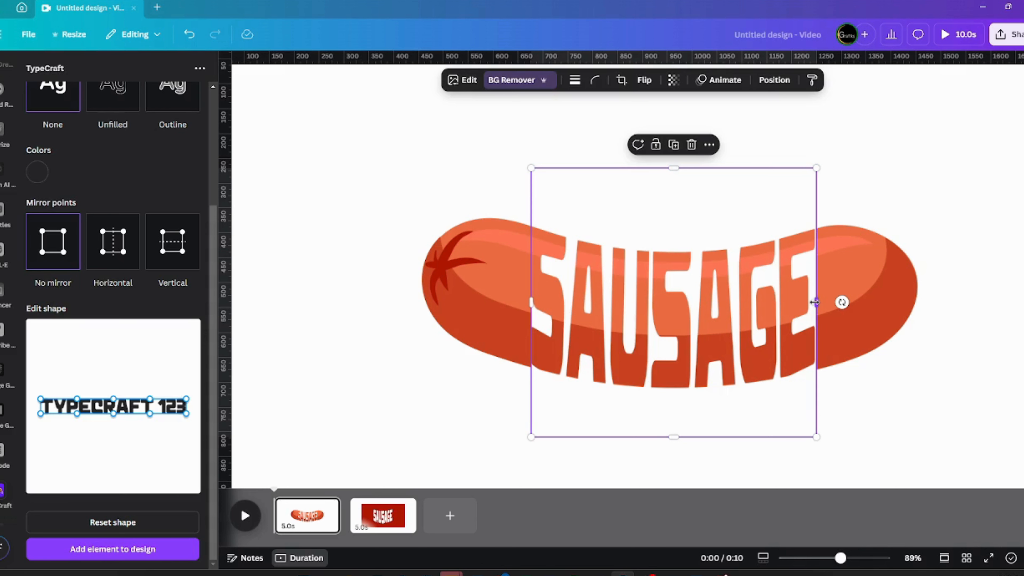
pyautogui.moveTo(814, 302); pyautogui.dragTo(812, 302)
pyautogui.click(891, 201)
pyautogui.scroll(-3, 938, 285)
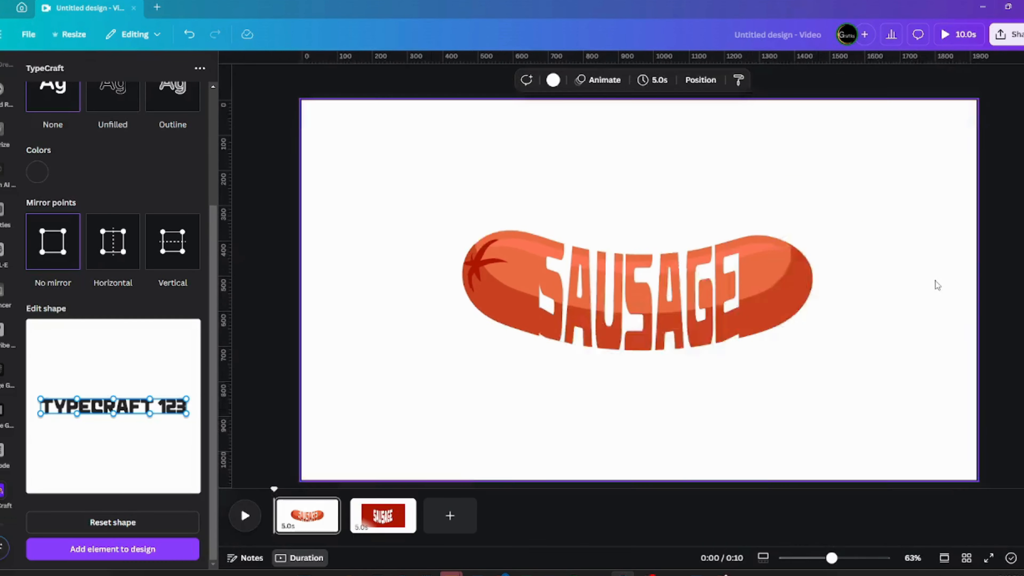
# Fine-tune the lettering mask's size and alignment so its edges follow the sausage outline
pyautogui.scroll(-2, 938, 285)
pyautogui.click(618, 363)
pyautogui.moveTo(621, 366); pyautogui.dragTo(627, 375)
pyautogui.click(727, 334)
pyautogui.scroll(2, 720, 334)
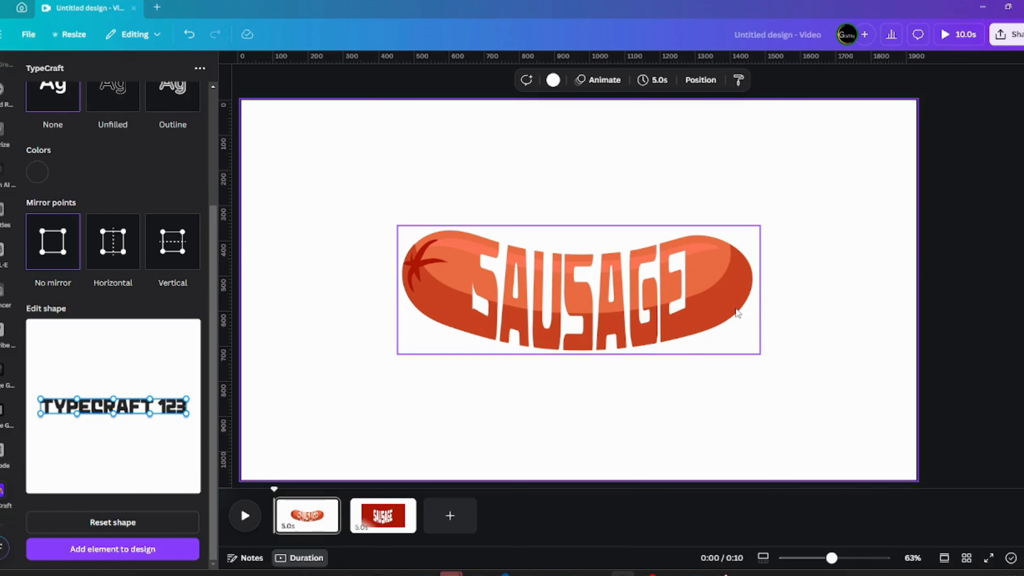
pyautogui.scroll(-4, 826, 334)
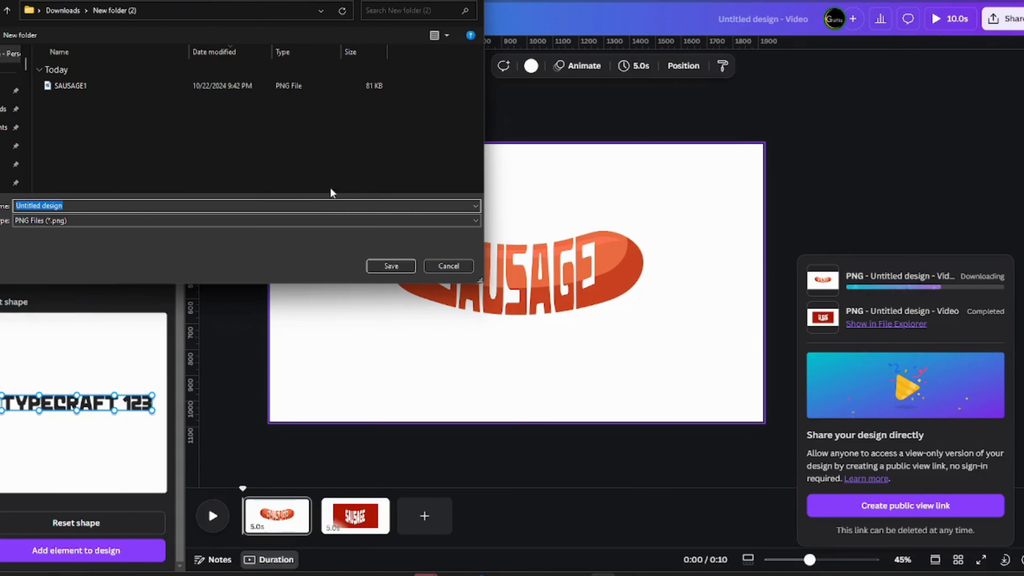
# Save the downloaded PNG as SAUSAGE2 in New folder (2) and dismiss the download notice
pyautogui.click(132, 87)
pyautogui.click(104, 205)
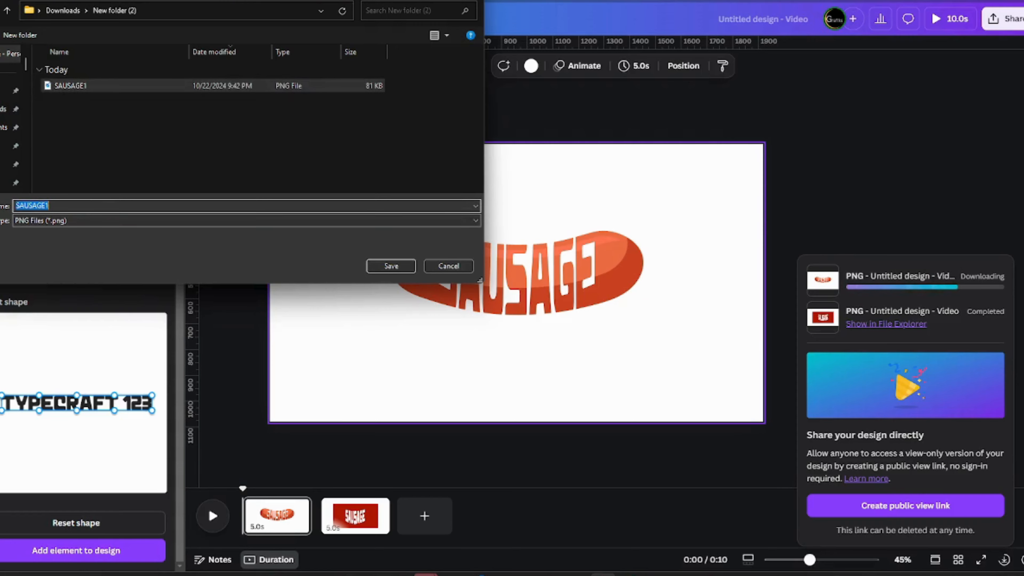
pyautogui.click(104, 205)
pyautogui.press('BackSpace')
pyautogui.write('2')
pyautogui.press('Return')
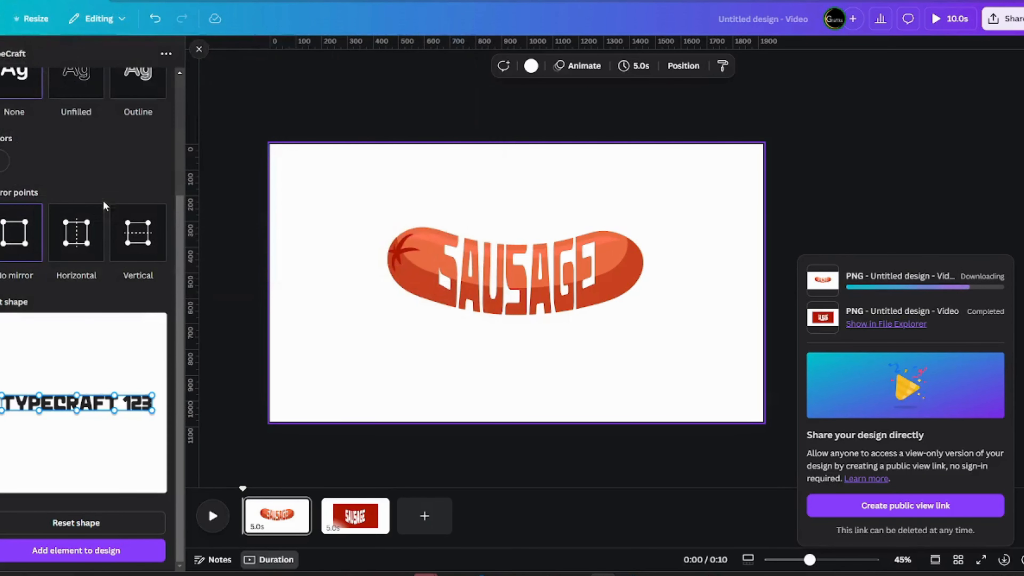
pyautogui.click(690, 401)
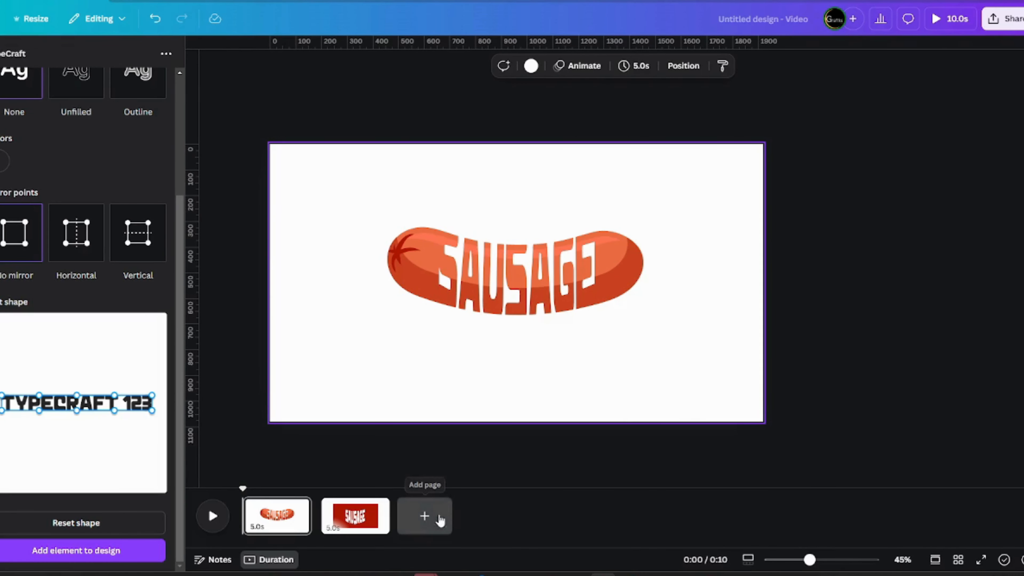
# Place the SAUSAGE2 image from File Explorer on a new third page in Canva and remove its background
pyautogui.click(440, 518)
pyautogui.hotkey('alt', 'Tab')
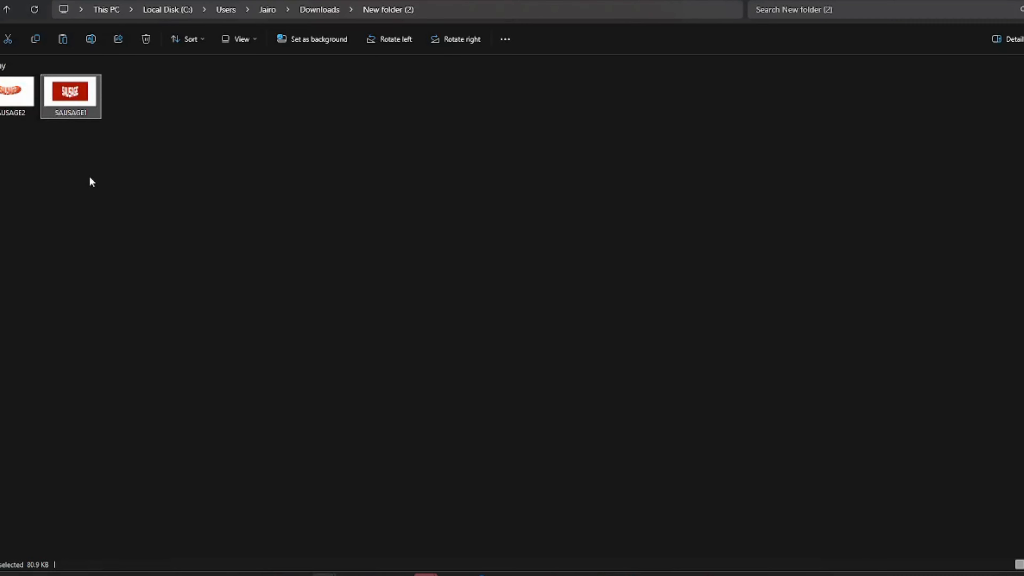
pyautogui.click(25, 103)
pyautogui.hotkey('alt', 'Tab')
pyautogui.moveTo(5, 96); pyautogui.dragTo(477, 273)
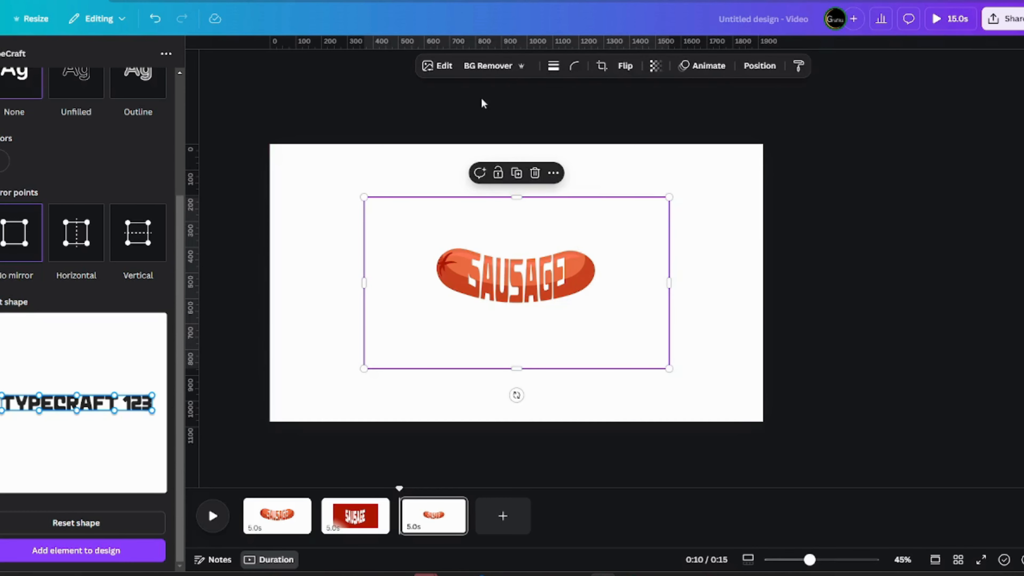
pyautogui.click(488, 66)
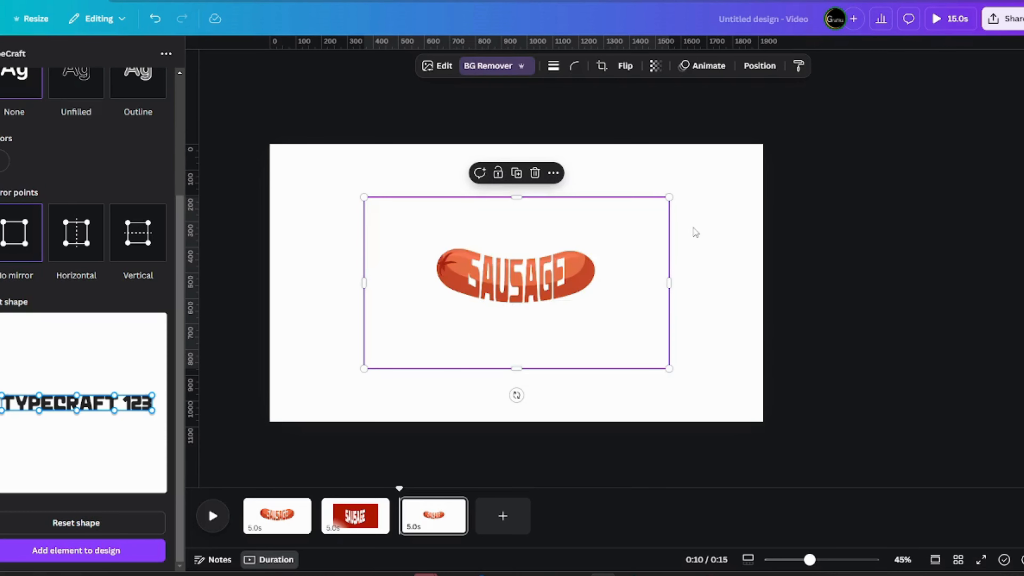
pyautogui.click(696, 232)
# Search for BACKGROUND, add the orange gradient photo, and set it as the third page's background
pyautogui.press('/')
pyautogui.write('BACK')
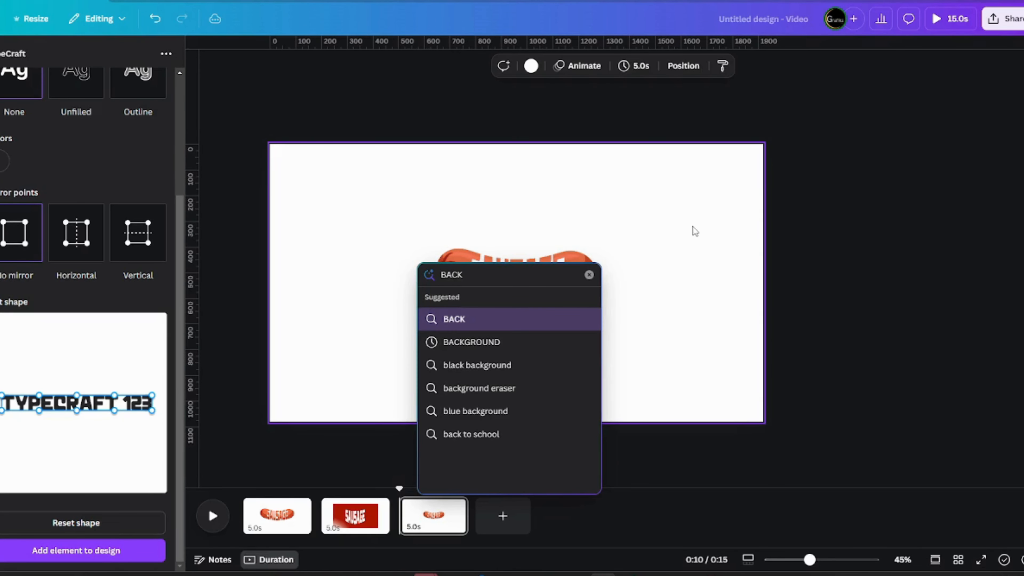
pyautogui.click(540, 339)
pyautogui.click(549, 444)
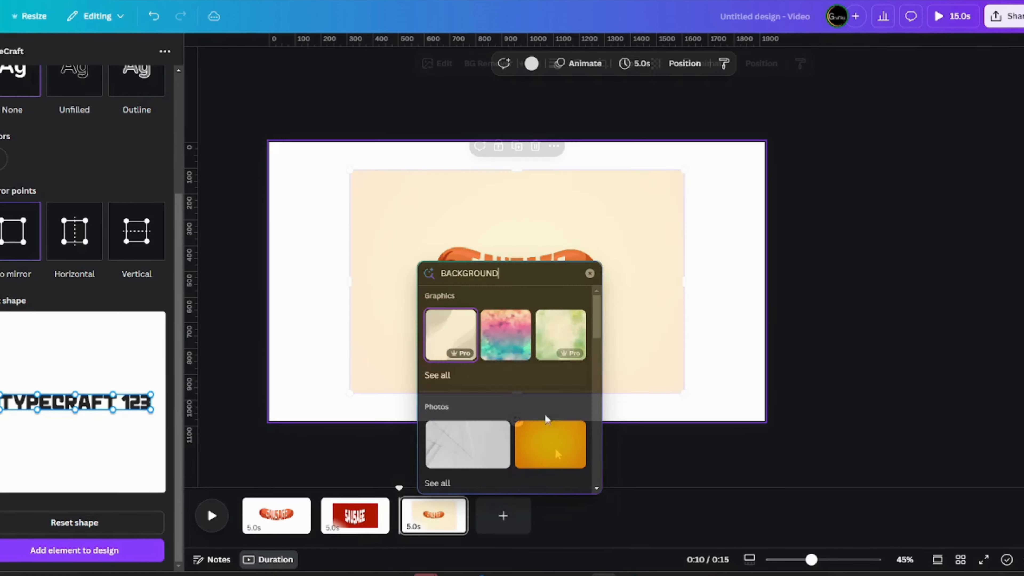
pyautogui.rightClick(593, 284)
pyautogui.click(657, 498)
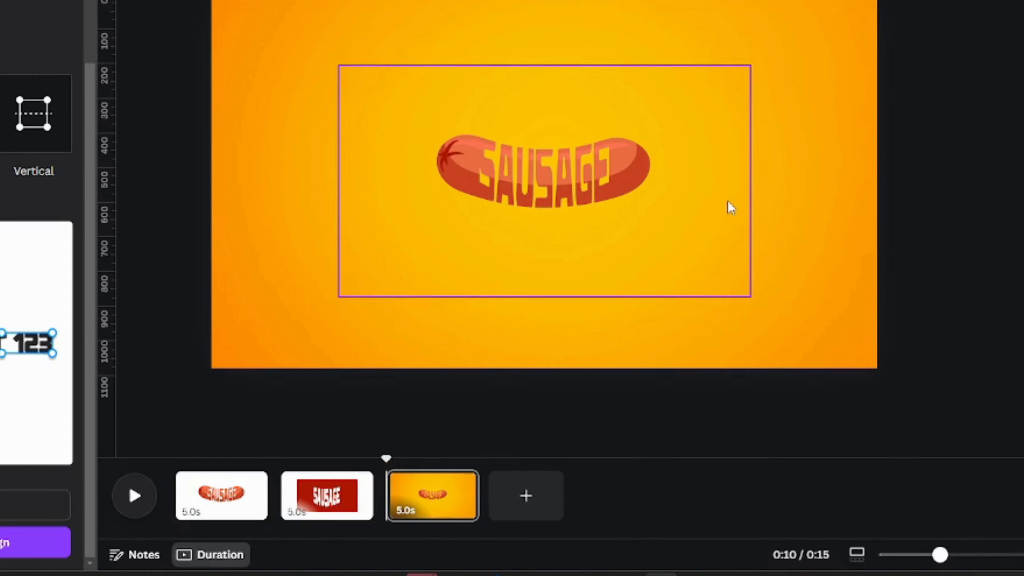
# Search for SHADOW, add a soft oval shadow graphic, and position it reduced in size below the sausage
pyautogui.press('/')
pyautogui.write('SHADOP')
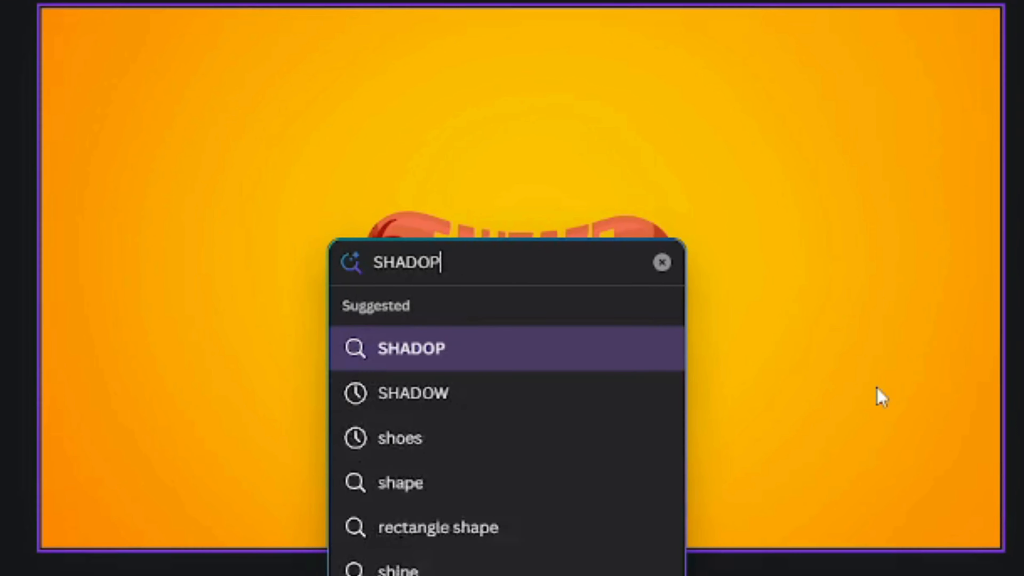
pyautogui.press('BackSpace')
pyautogui.write('W')
pyautogui.click(542, 458)
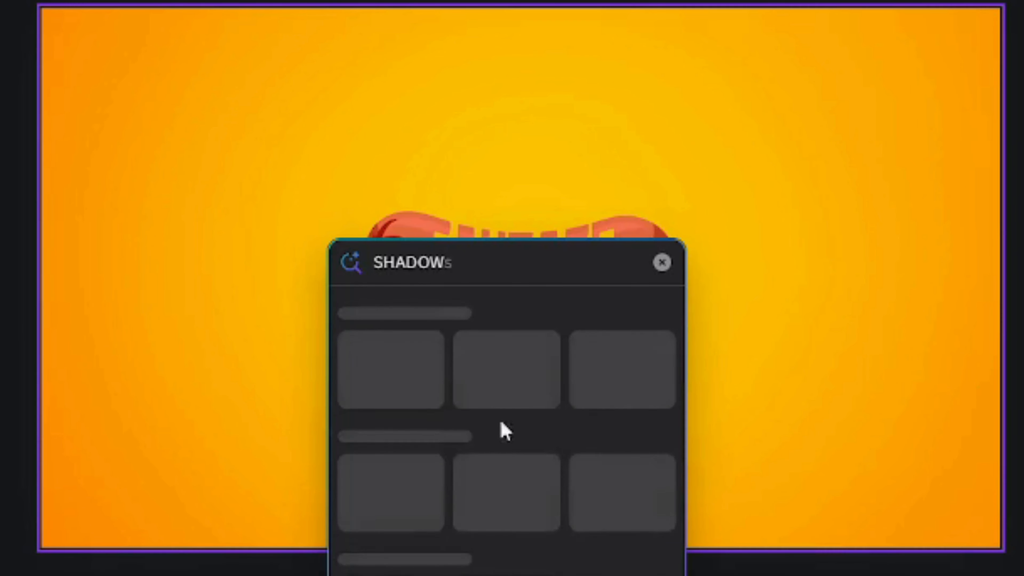
pyautogui.click(416, 409)
pyautogui.moveTo(713, 266); pyautogui.dragTo(690, 431)
pyautogui.moveTo(921, 326); pyautogui.dragTo(682, 426)
# Trim the empty margins of the sausage image and enlarge it to dominate the page above the shadow
pyautogui.click(656, 281)
pyautogui.moveTo(535, 112); pyautogui.dragTo(517, 187)
pyautogui.press('alt')
pyautogui.moveTo(817, 282); pyautogui.dragTo(713, 277)
pyautogui.moveTo(711, 187); pyautogui.dragTo(892, 92)
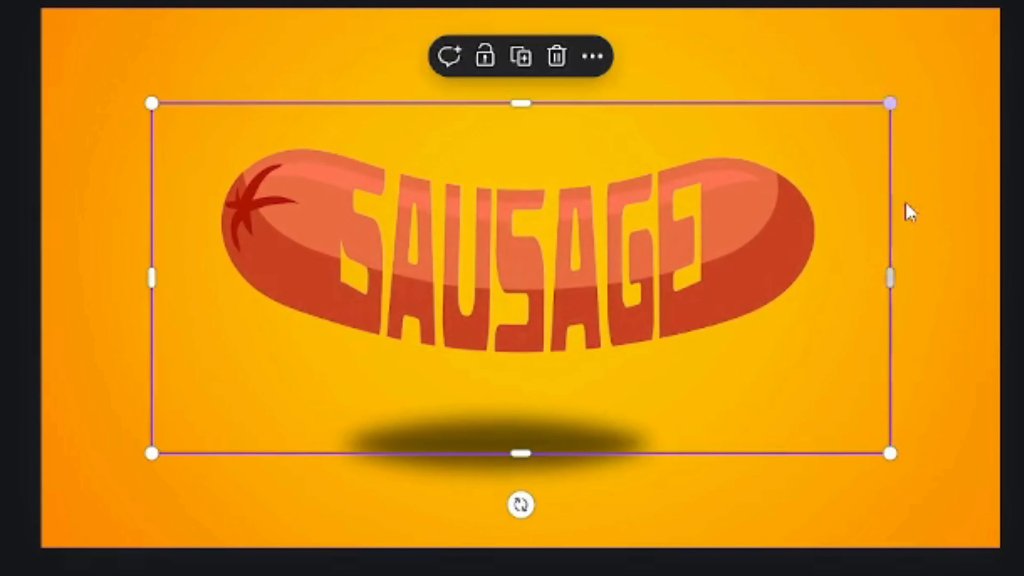
# Widen the oval shadow to suit the enlarged sausage and centre it underneath
pyautogui.click(859, 498)
pyautogui.click(632, 451)
pyautogui.moveTo(667, 444); pyautogui.dragTo(734, 447)
pyautogui.moveTo(622, 451); pyautogui.dragTo(633, 457)
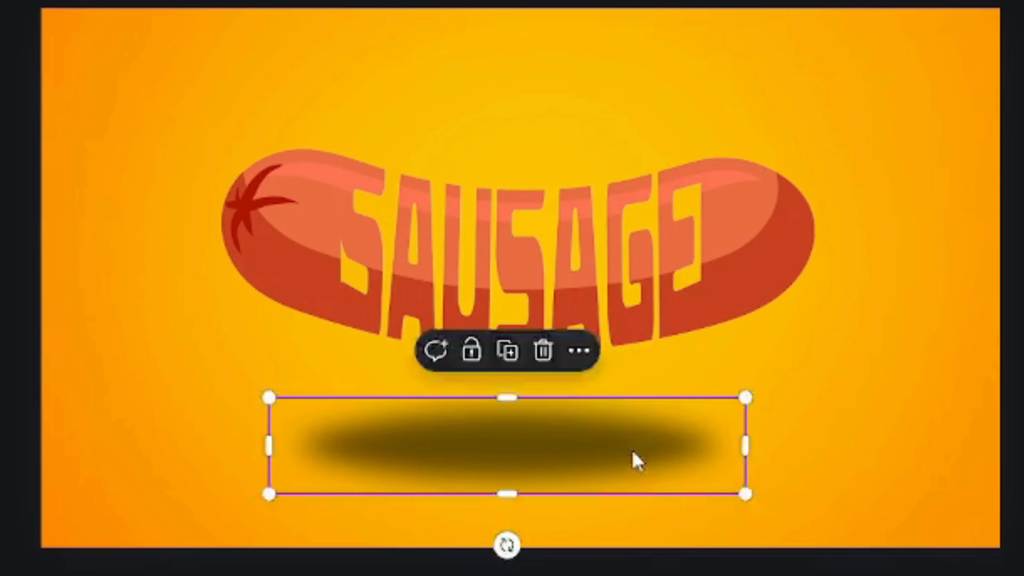
pyautogui.click(874, 530)
pyautogui.click(623, 469)
pyautogui.moveTo(748, 445); pyautogui.dragTo(770, 445)
pyautogui.moveTo(665, 478); pyautogui.dragTo(665, 469)
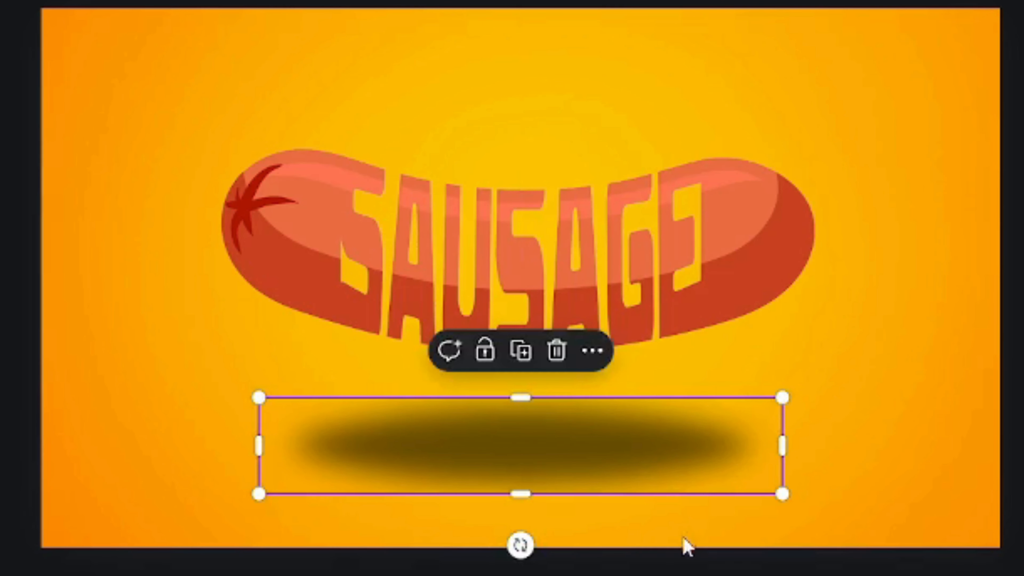
# Extend the shadow graphic's upper edge slightly upward and deselect it
pyautogui.click(684, 540)
pyautogui.scroll(-3, 749, 432)
pyautogui.scroll(3, 749, 432)
pyautogui.click(518, 411)
pyautogui.moveTo(519, 399); pyautogui.dragTo(519, 371)
pyautogui.click(955, 346)
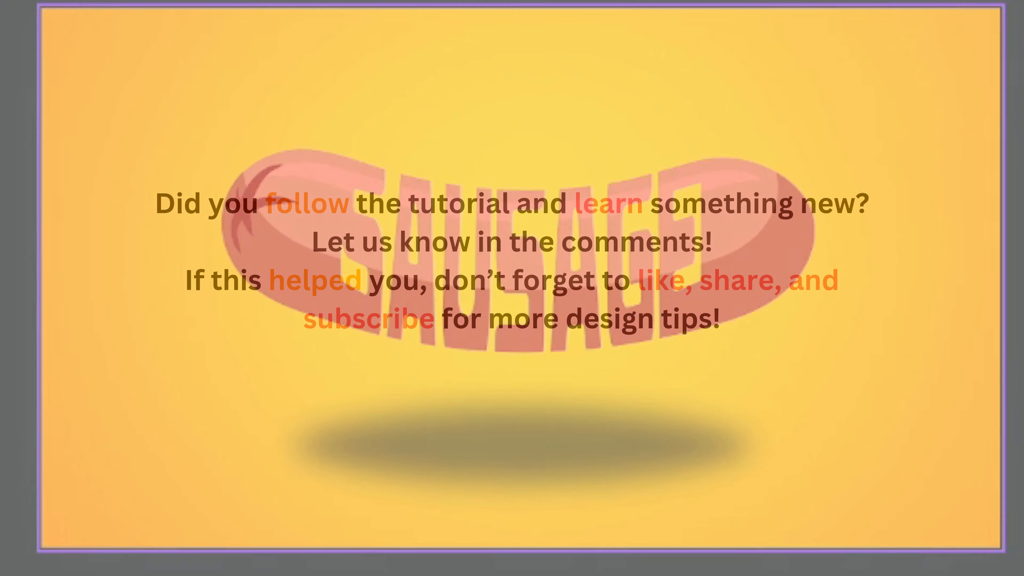